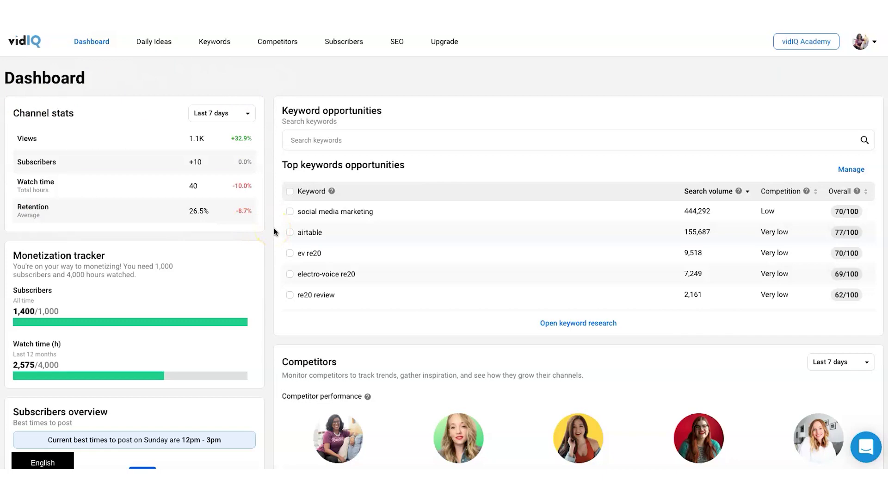
Step: Point out the +32.9% views growth, then switch channel stats to Last 30 days
left_click(254, 140)
left_click_drag(252, 140, 231, 139)
left_click(245, 115)
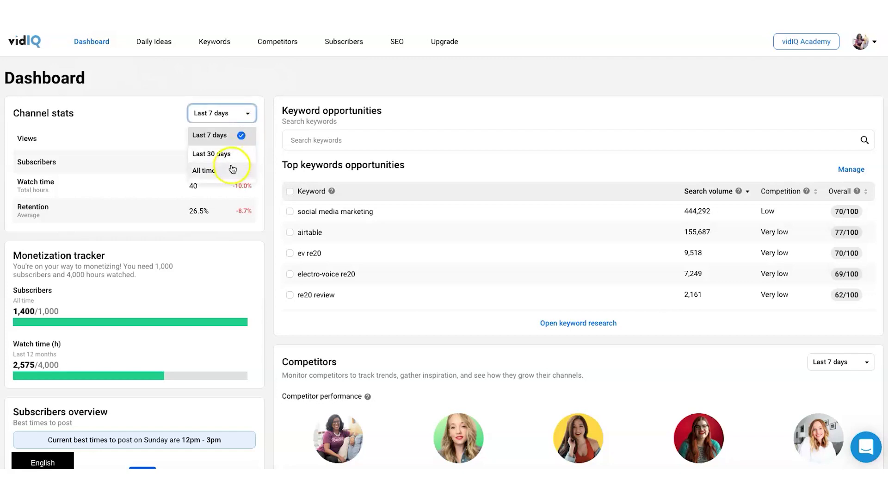
left_click(224, 154)
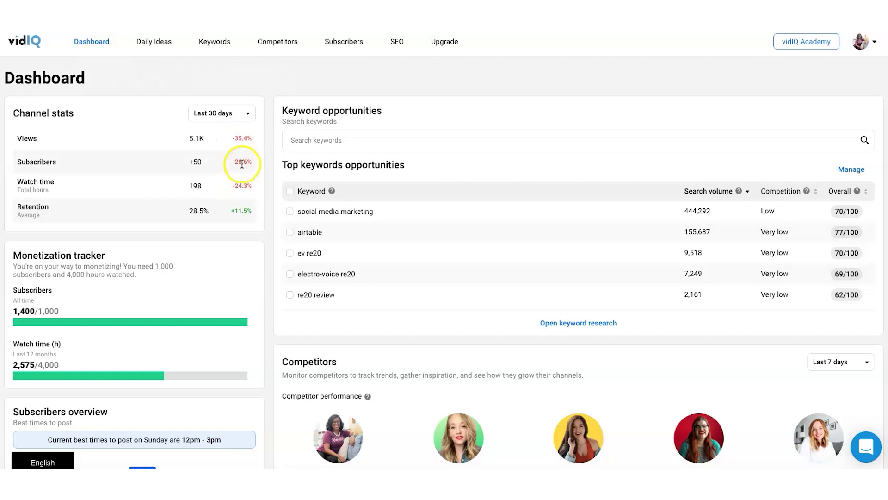
Step: Highlight the +11.5% retention change and scroll down the dashboard
left_click_drag(231, 210, 253, 212)
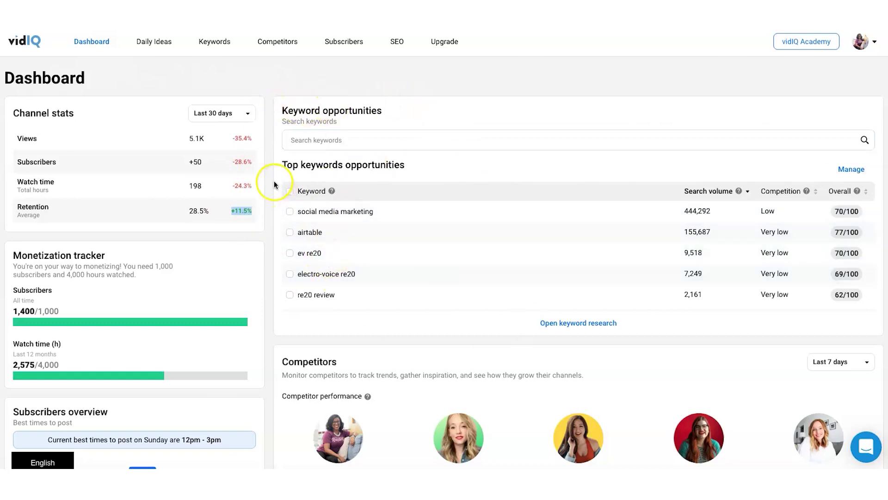
scroll(275, 183, "down", 1)
scroll(274, 183, "down", 2)
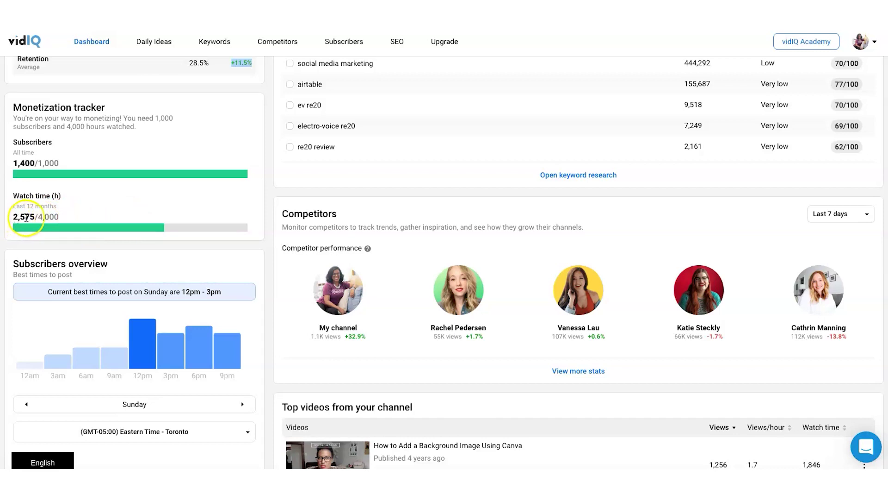
left_click(11, 219)
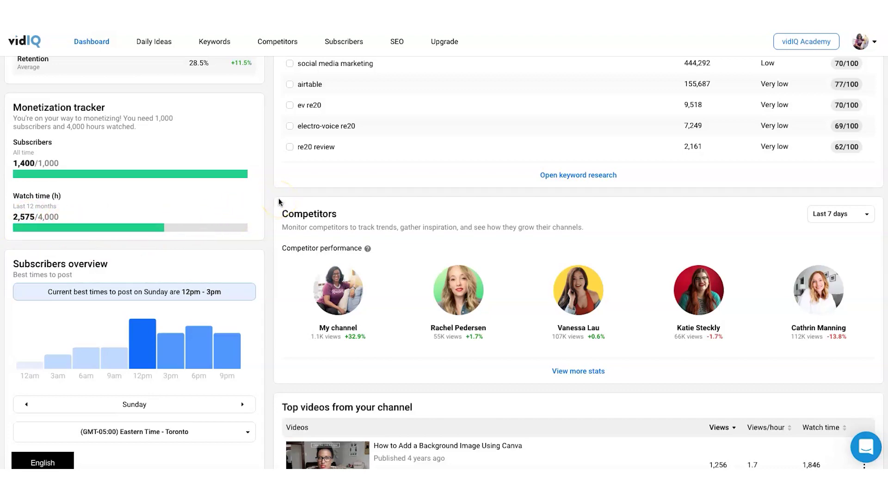
Step: Step the best-posting-times chart from Monday to Friday (12pm–3pm), then return to the top
scroll(278, 198, "down", 3)
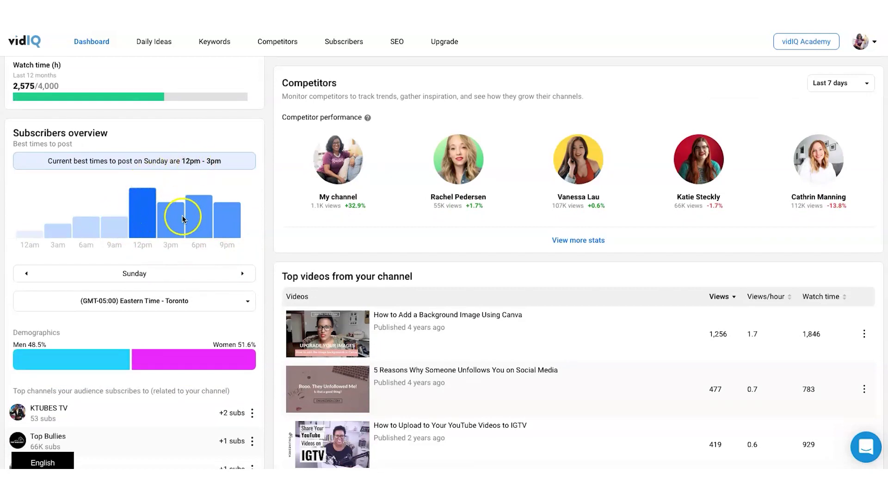
left_click(243, 274)
left_click(248, 276)
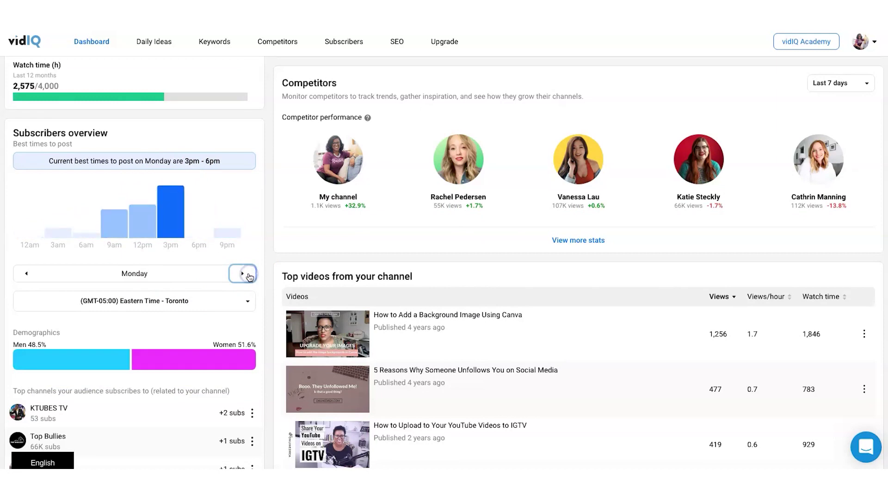
left_click(249, 276)
left_click(249, 275)
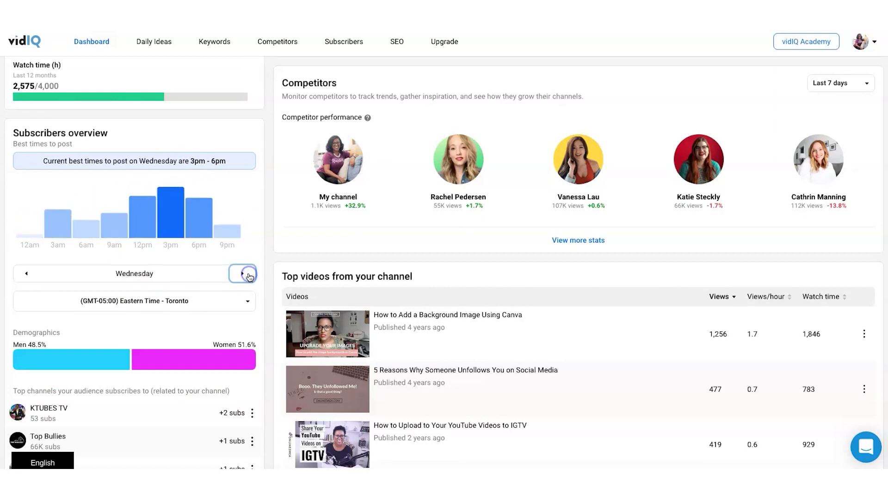
left_click(249, 276)
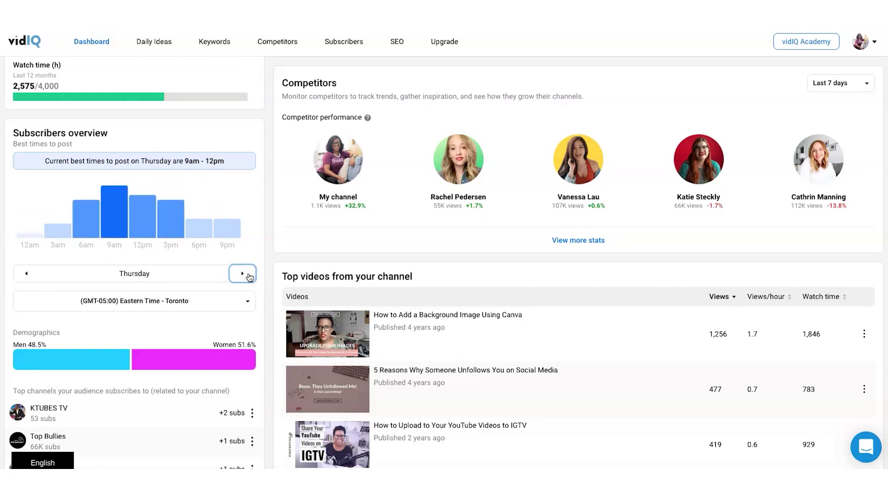
left_click(249, 276)
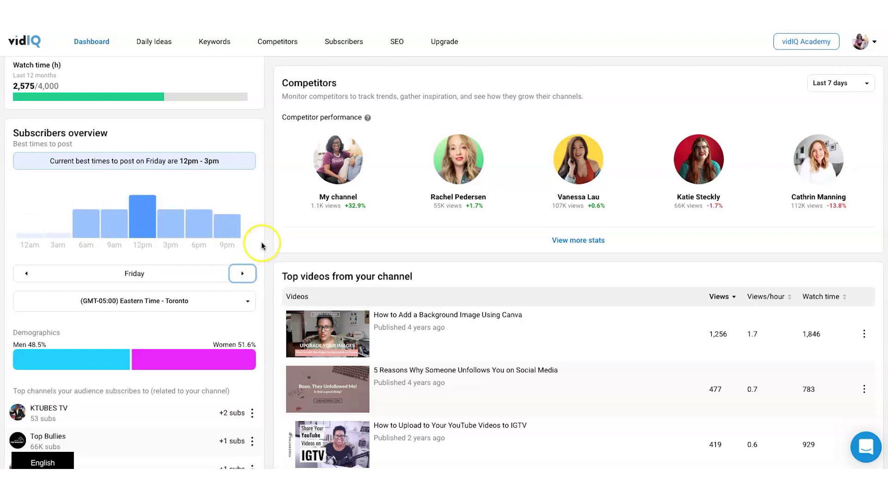
scroll(262, 245, "down", 3)
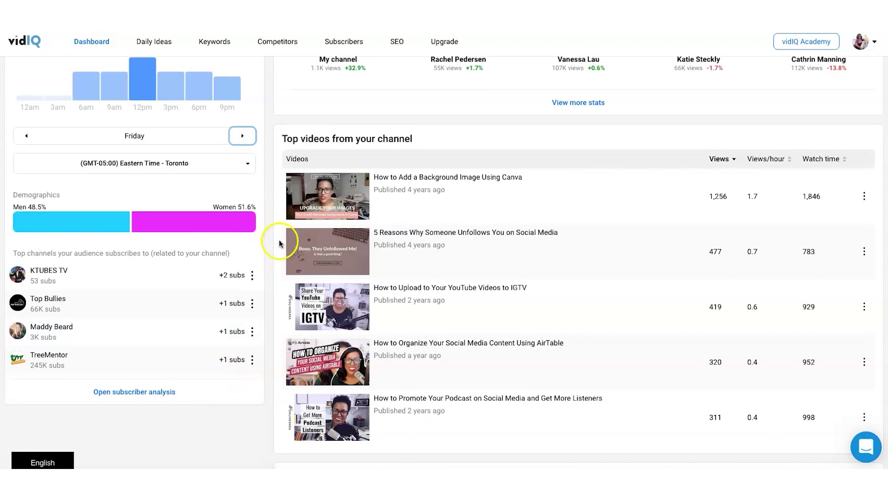
scroll(365, 338, "up", 6)
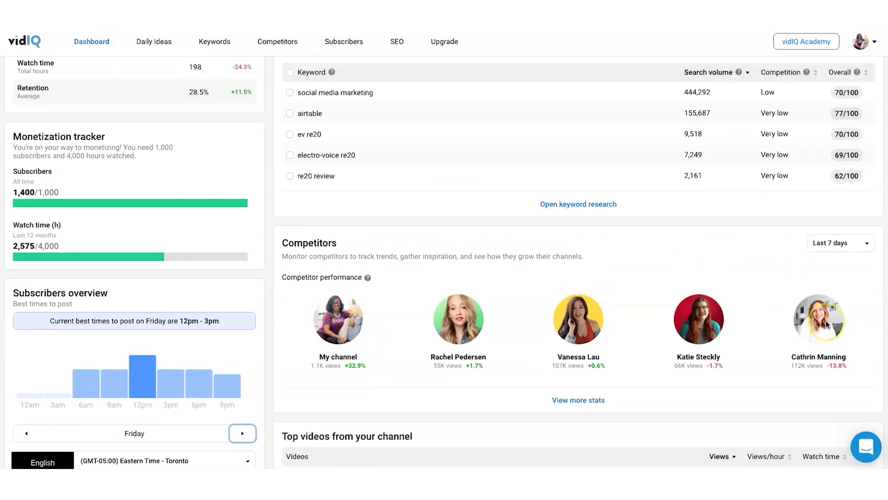
scroll(826, 324, "up", 3)
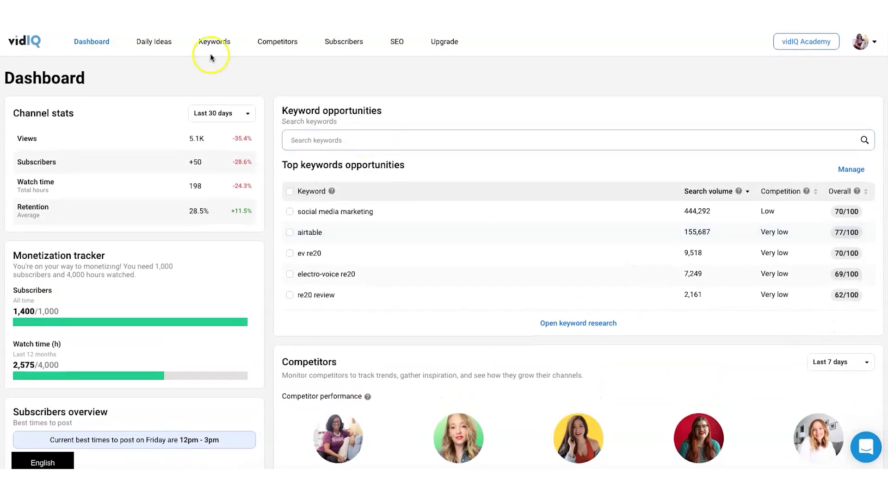
Step: Open Daily Ideas and highlight the idea 'social media marketing analytics'
left_click(145, 44)
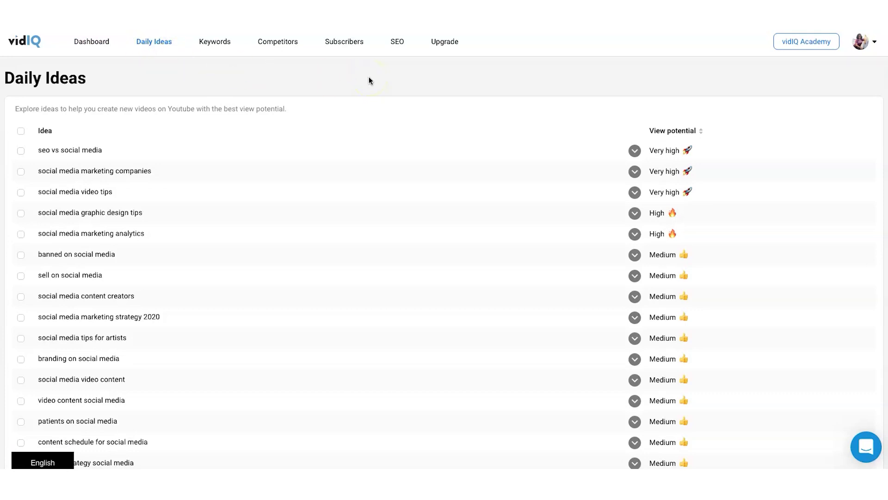
scroll(369, 80, "down", 1)
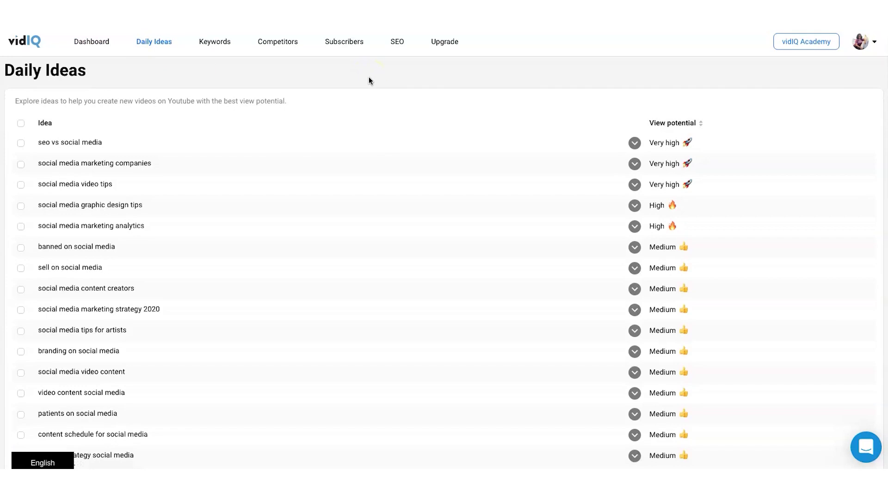
scroll(368, 80, "down", 1)
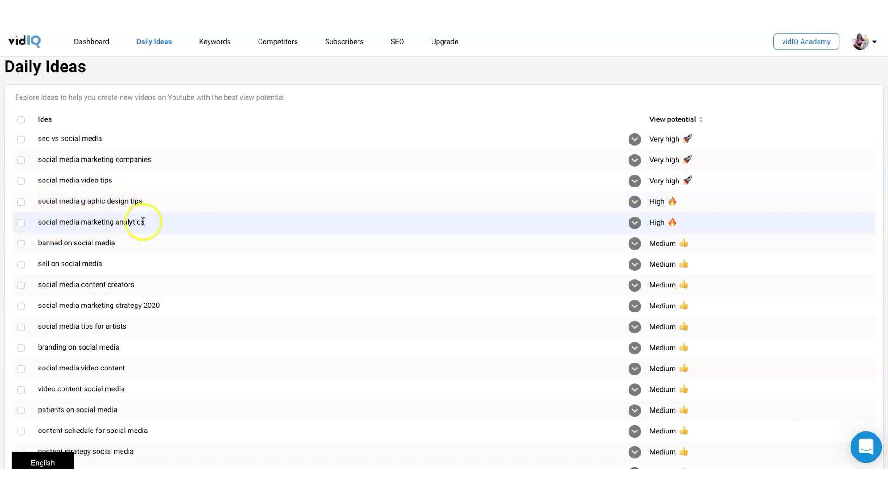
left_click_drag(143, 221, 24, 222)
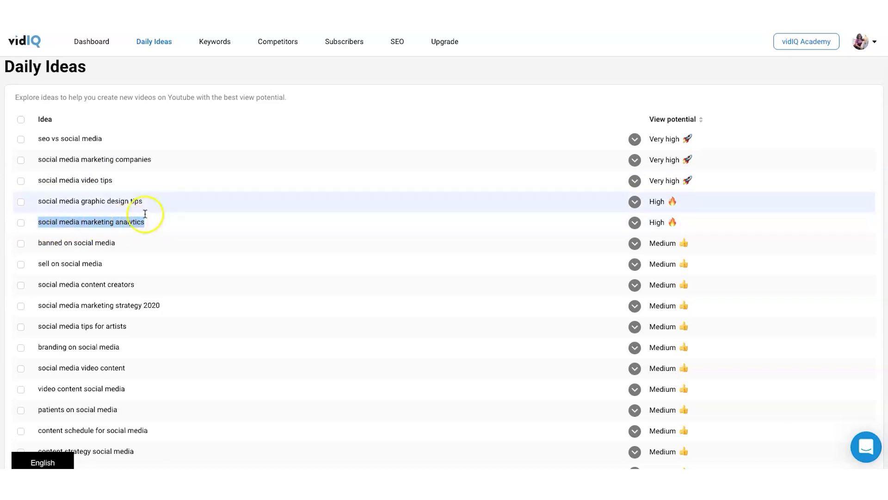
Step: Scroll further down the idea list and highlight 'social media for coaches'
scroll(155, 181, "down", 4)
scroll(154, 182, "down", 5)
scroll(155, 182, "down", 4)
scroll(154, 182, "down", 2)
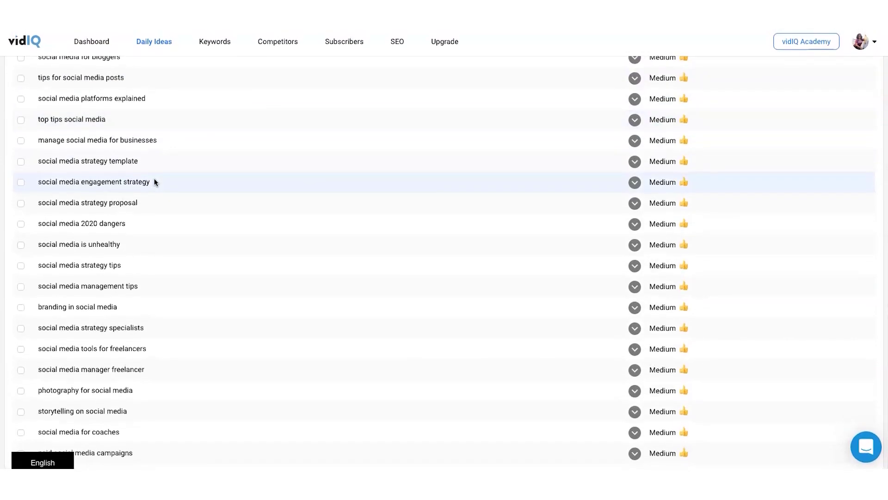
left_click(121, 432)
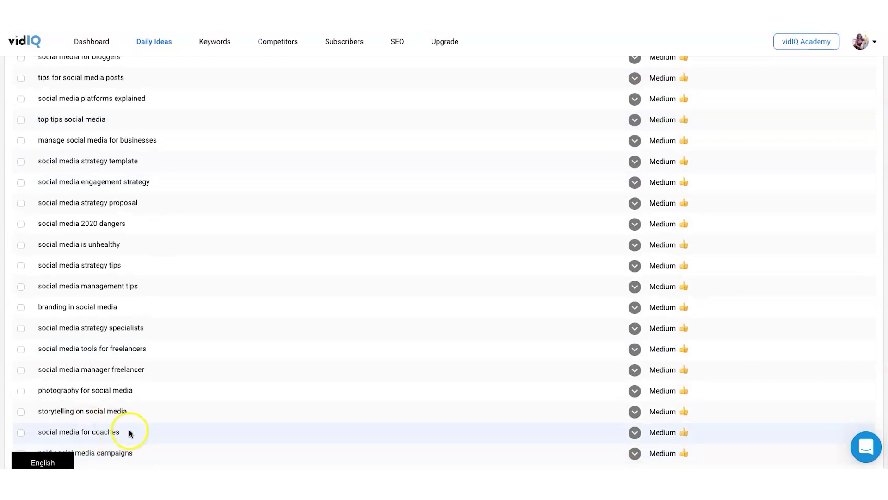
left_click_drag(120, 432, 39, 432)
Step: Expand and browse the trending videos for the 'social media for coaches' idea
left_click(35, 433)
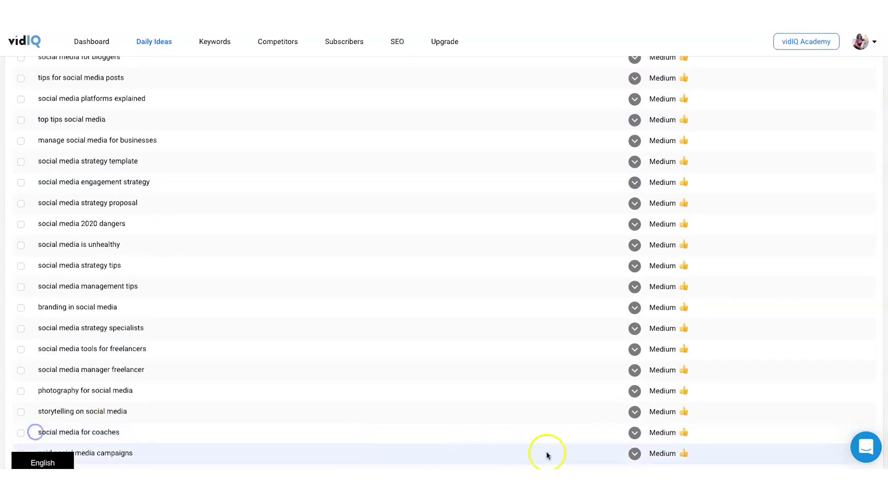
left_click(634, 432)
scroll(487, 345, "down", 2)
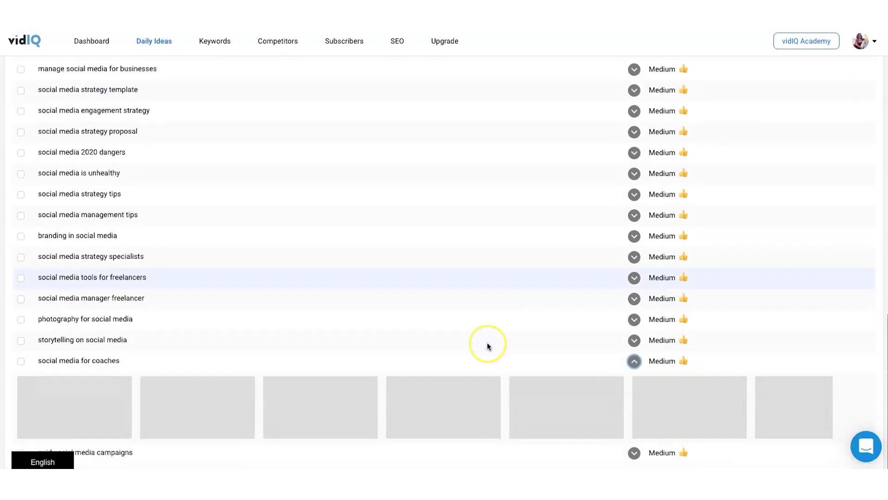
scroll(148, 381, "down", 3)
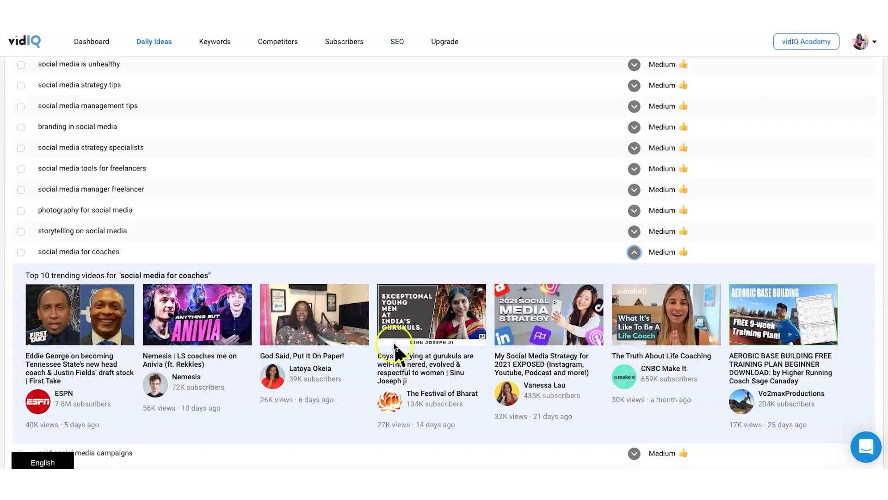
Step: Expand trending videos for 'seo vs social media', then go to the Keywords page
scroll(395, 347, "up", 15)
scroll(378, 342, "up", 4)
left_click(635, 151)
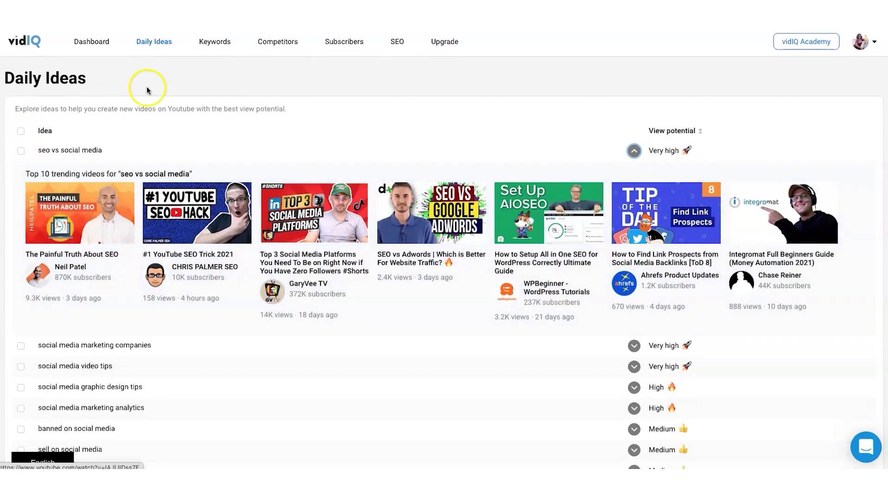
left_click(201, 44)
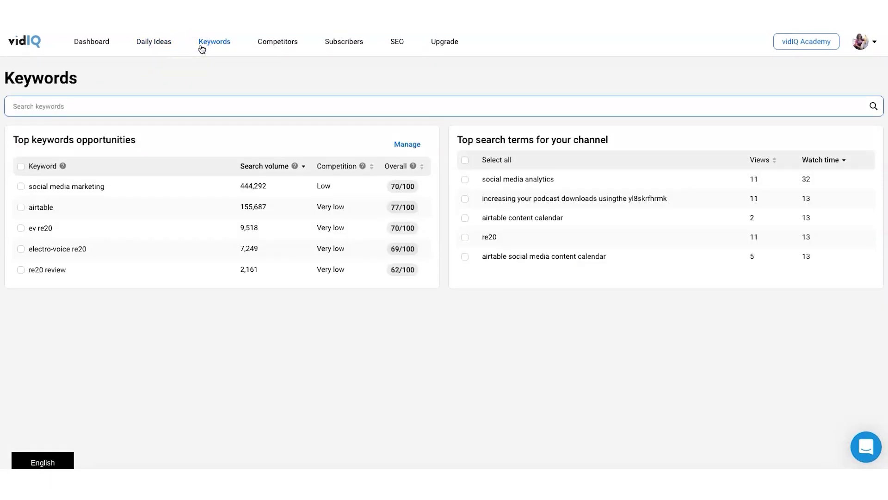
left_click(201, 53)
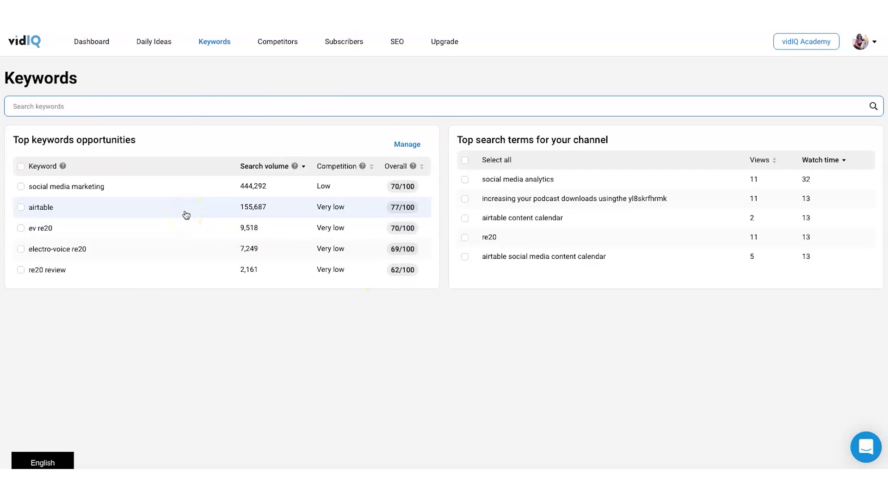
left_click(154, 227)
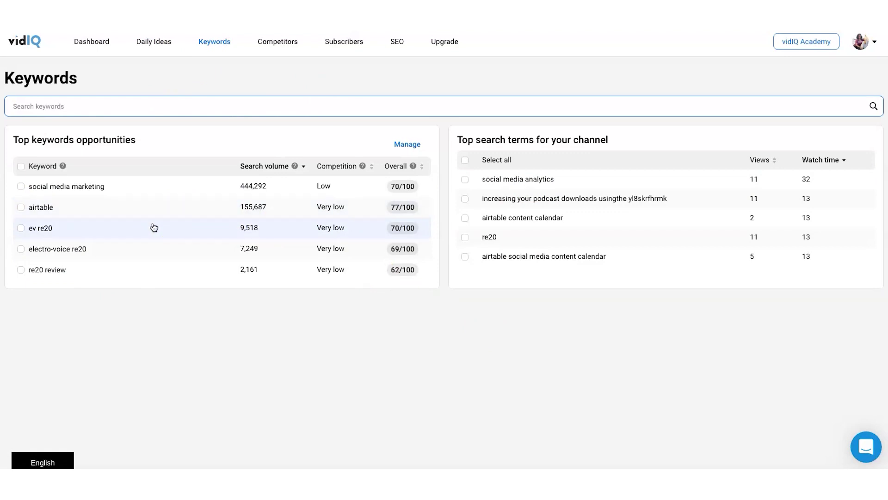
left_click(151, 252)
left_click(151, 263)
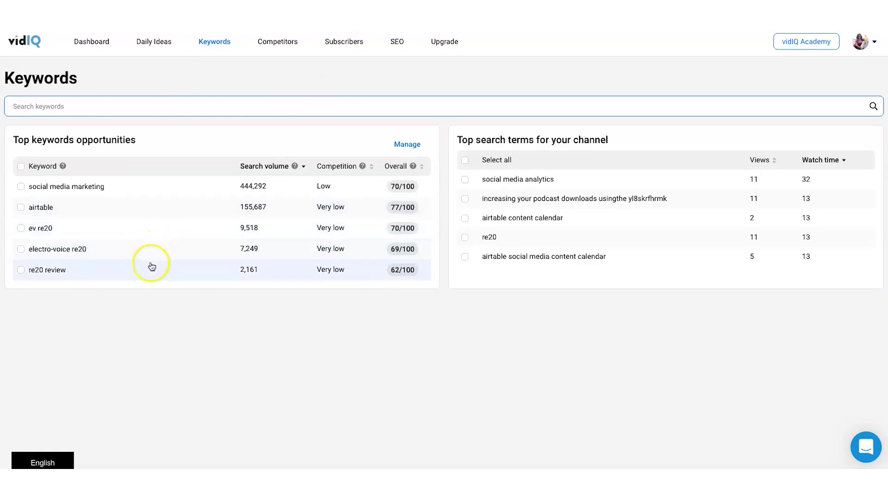
left_click(150, 253)
left_click(151, 236)
left_click(153, 215)
left_click(153, 271)
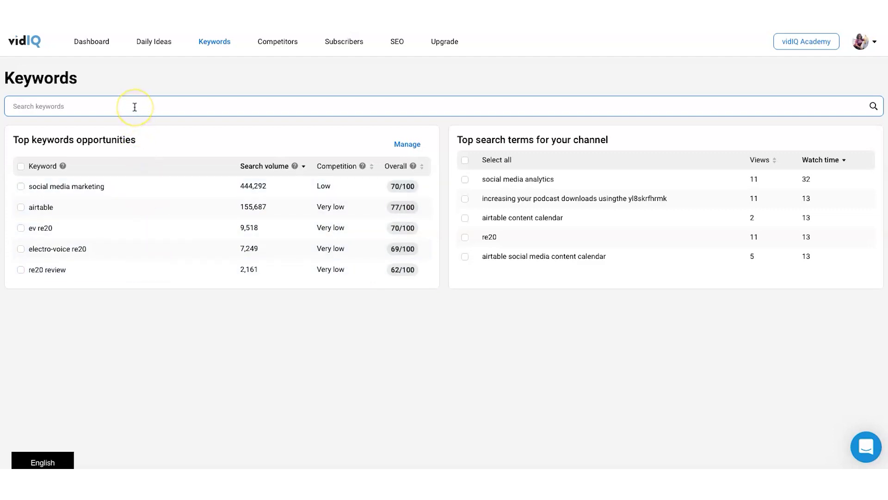
Step: Search keywords for 'instagram reels' and highlight its 598,475 monthly search volume
type("instagram reels")
key("Return")
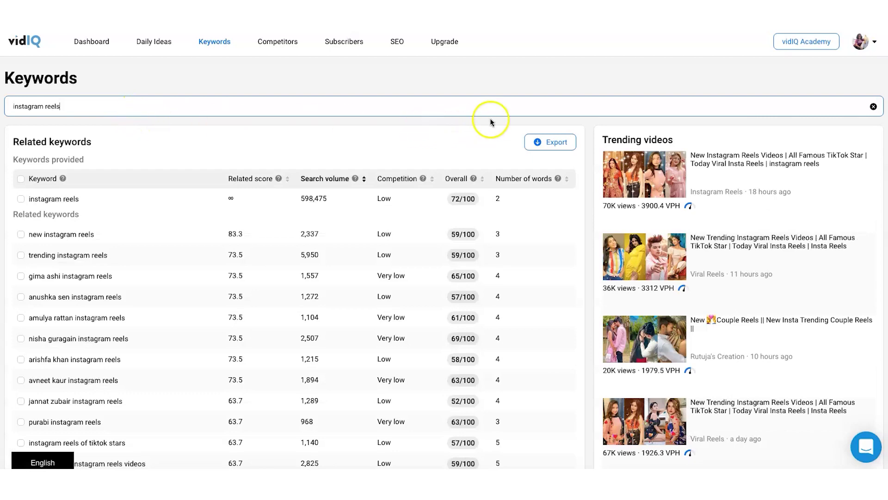
scroll(509, 118, "down", 1)
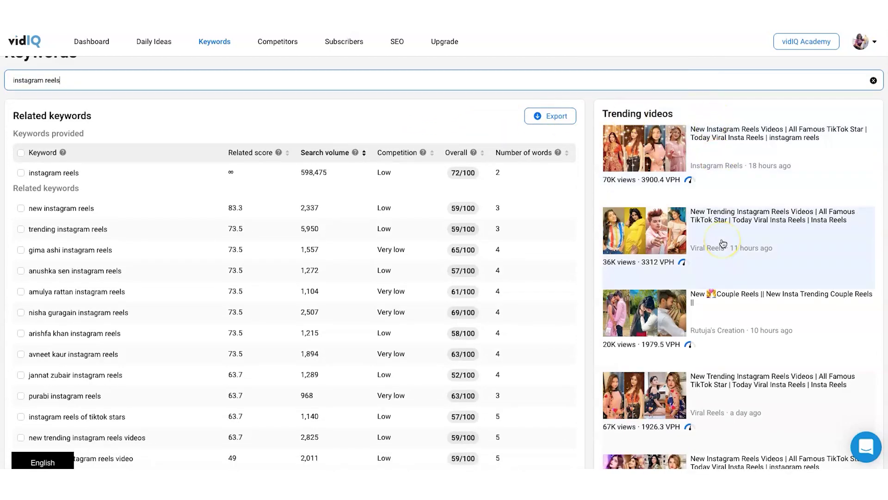
scroll(254, 135, "down", 1)
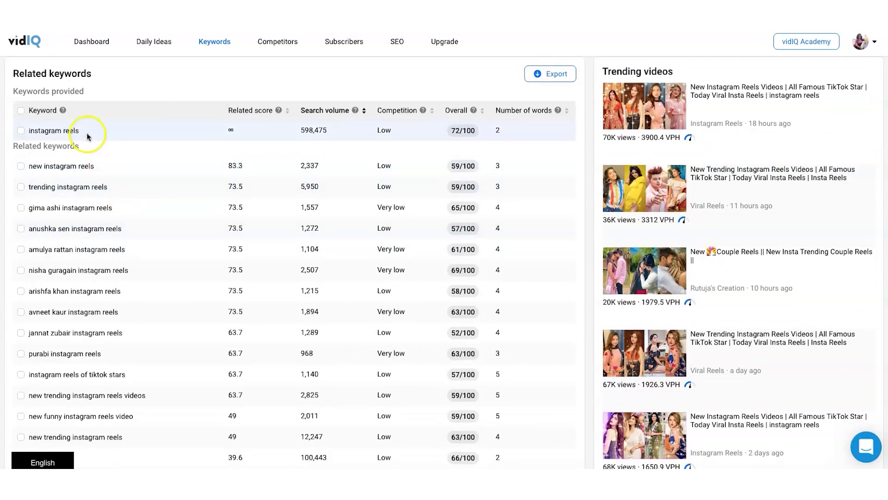
mouse_move(406, 133)
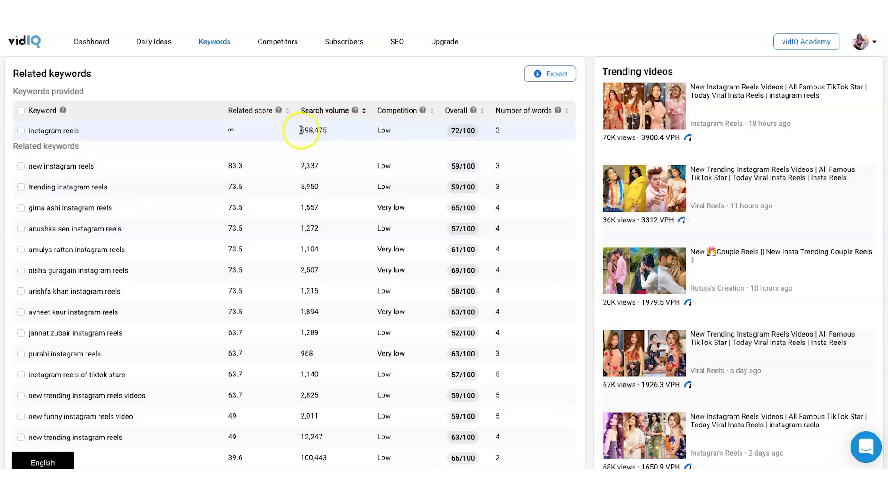
left_click_drag(300, 132, 330, 133)
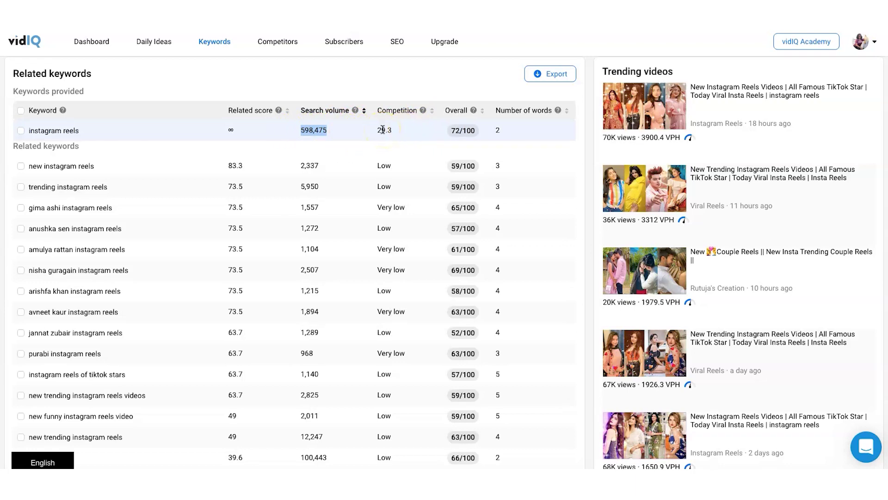
Step: Review the Low competition and 72/100 overall scores and their tooltips
scroll(383, 130, "down", 2)
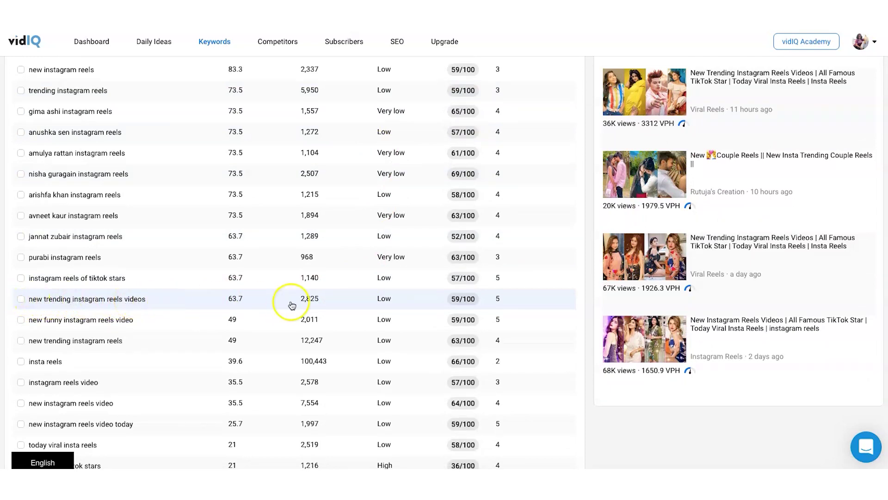
scroll(299, 304, "up", 3)
scroll(306, 287, "up", 1)
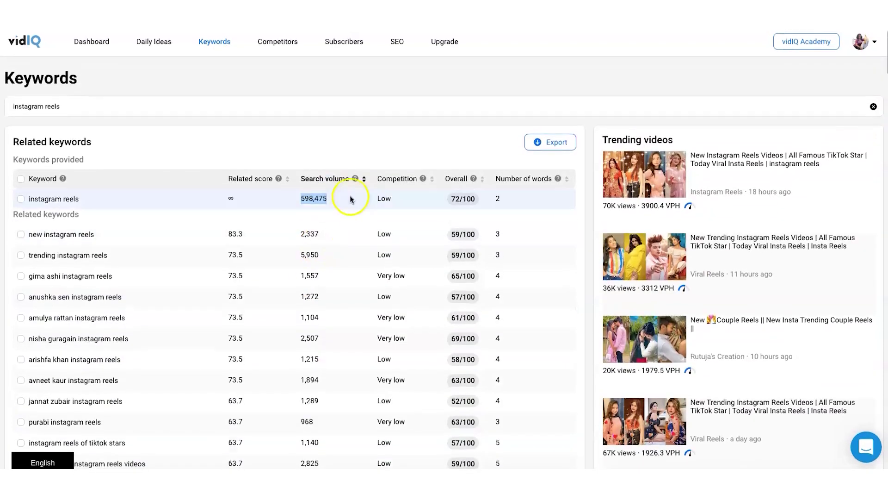
mouse_move(353, 179)
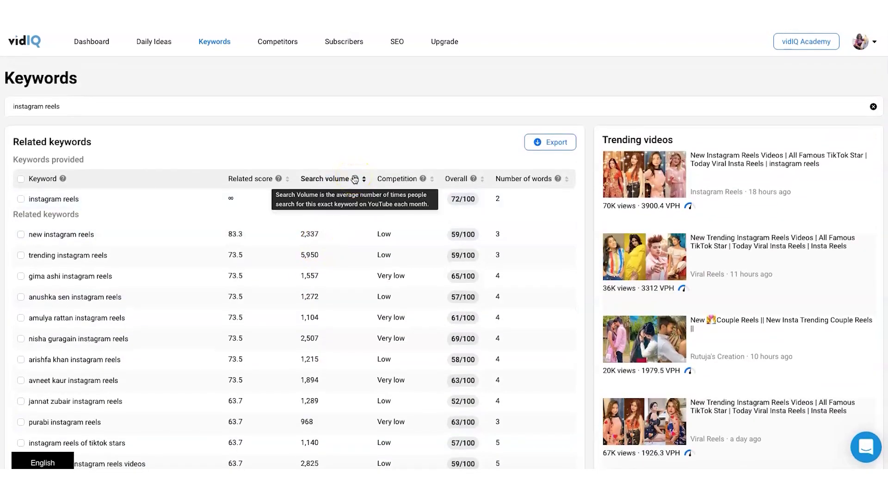
scroll(354, 179, "down", 5)
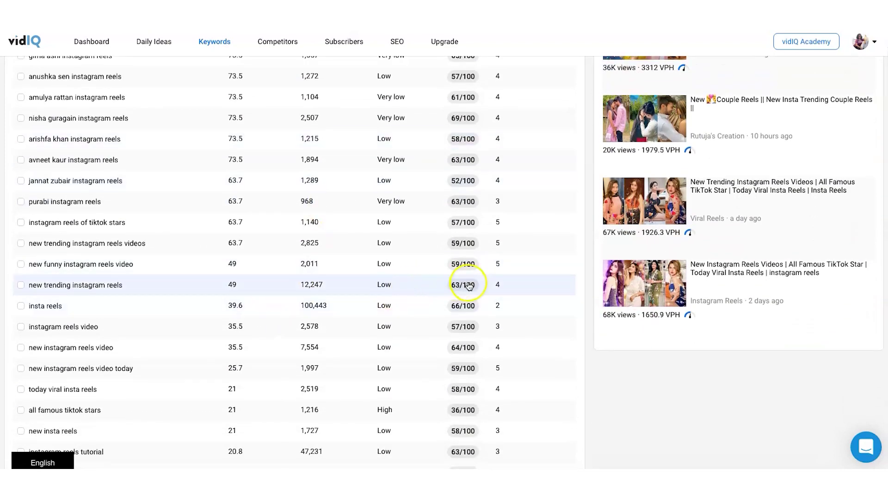
scroll(391, 287, "up", 4)
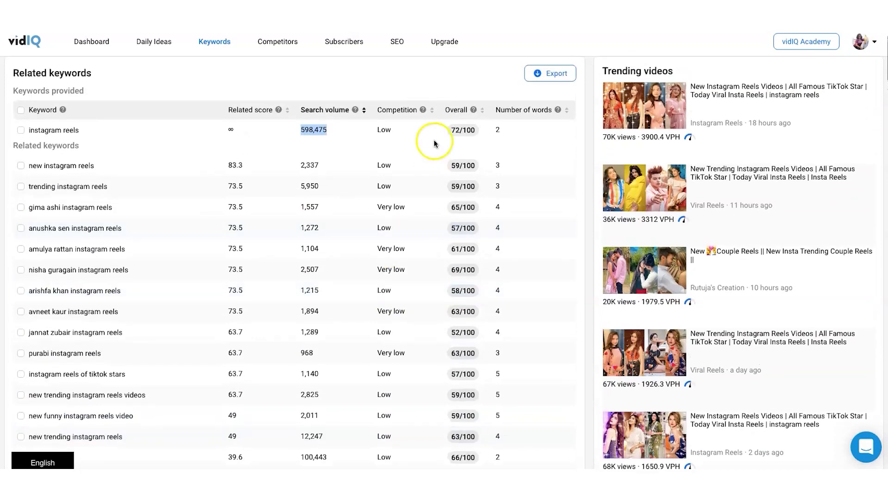
mouse_move(423, 112)
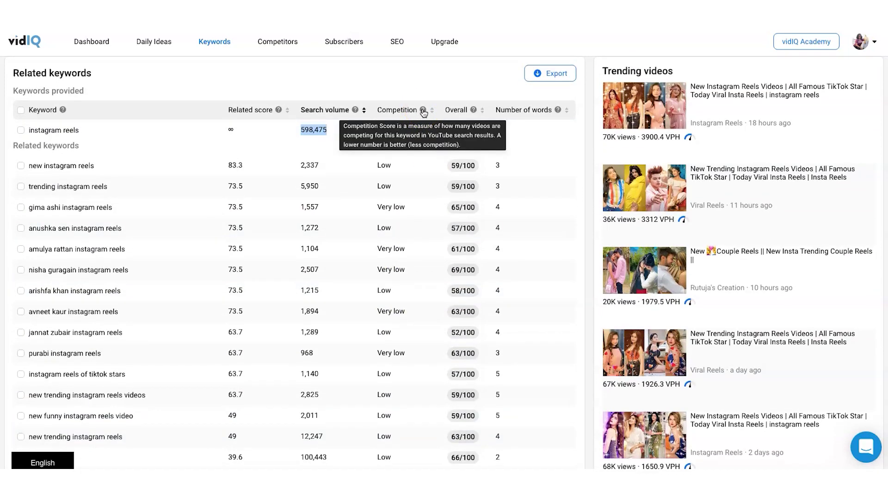
scroll(423, 112, "down", 5)
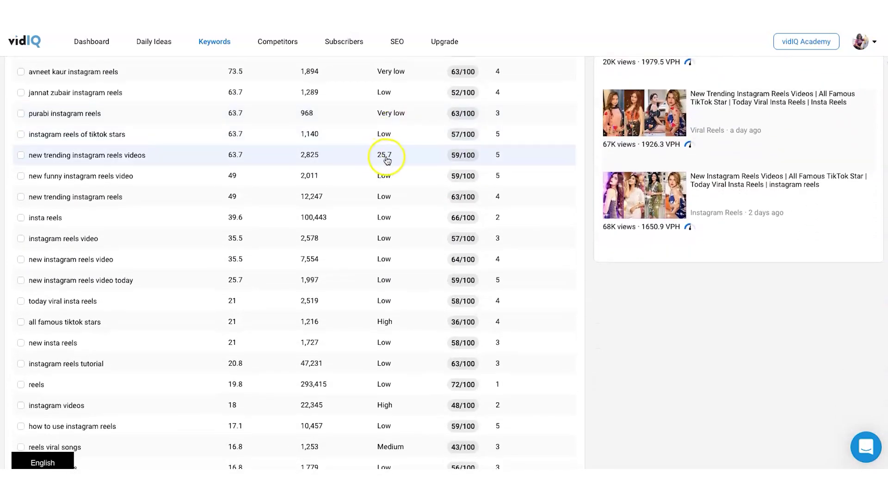
left_click(405, 159)
Step: Scroll through the related keywords table and trending videos for instagram reels
scroll(385, 162, "down", 2)
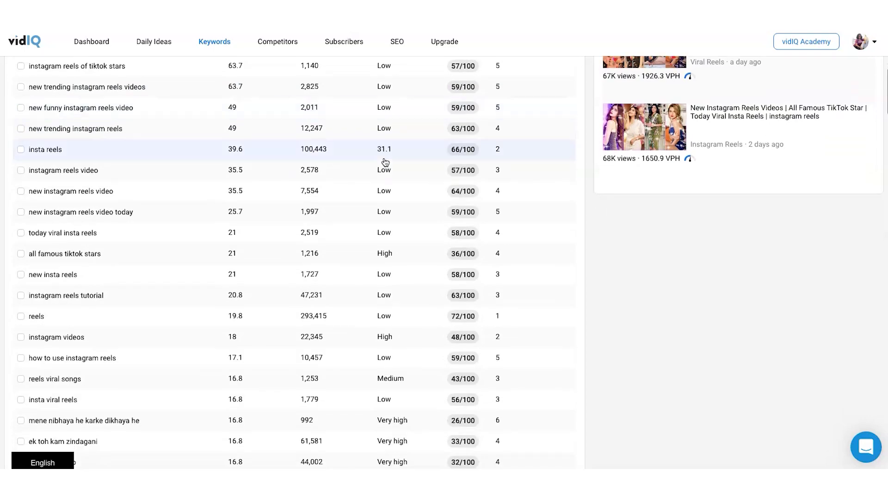
scroll(385, 162, "up", 10)
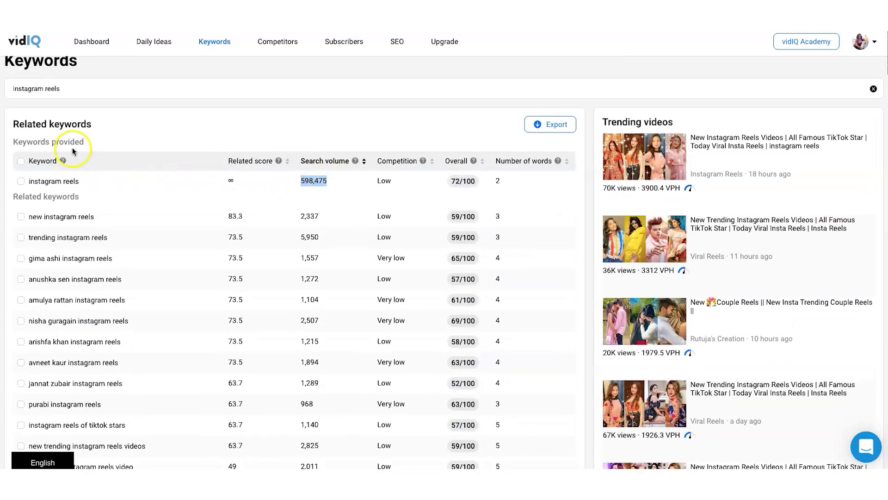
scroll(161, 193, "down", 2)
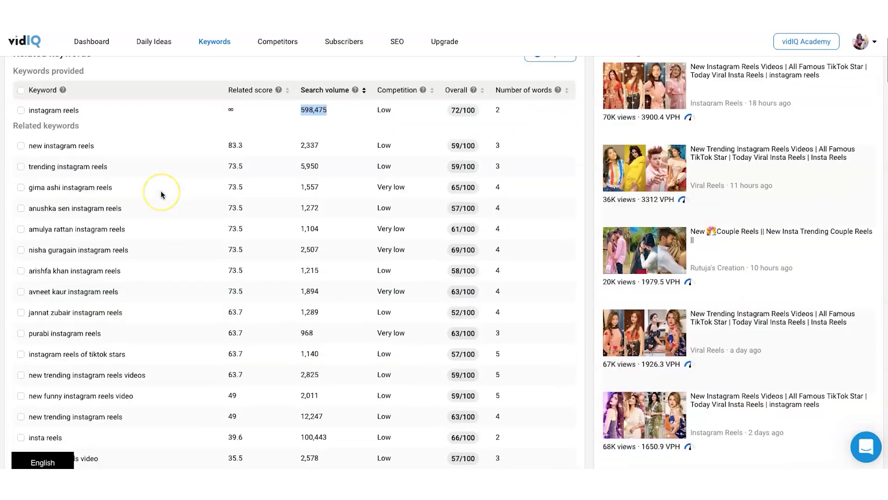
scroll(161, 194, "down", 7)
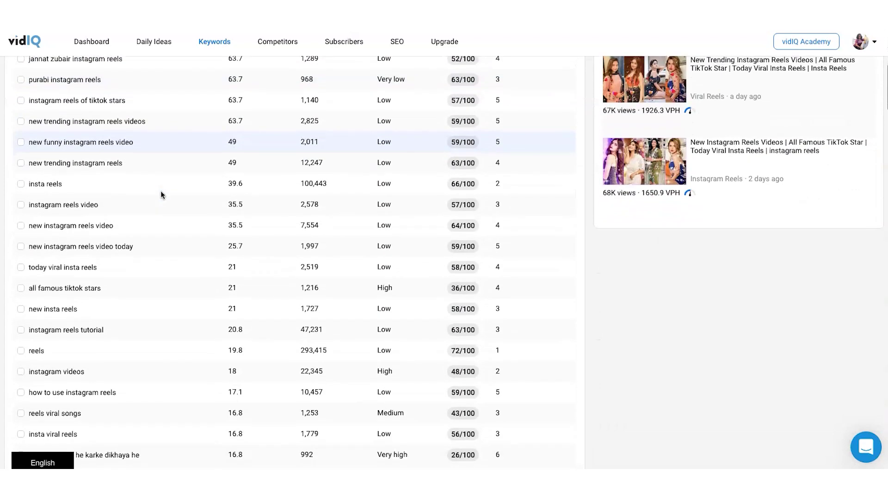
scroll(161, 194, "down", 4)
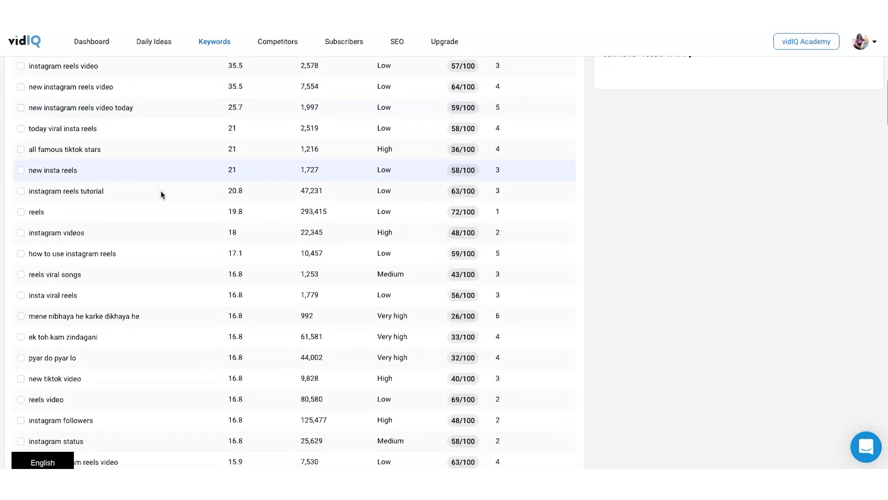
scroll(161, 194, "down", 1)
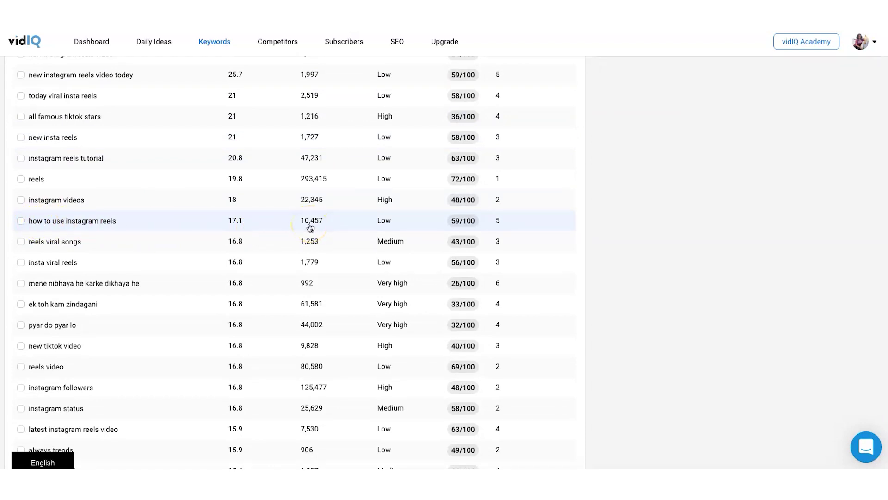
mouse_move(387, 223)
left_click(387, 224)
scroll(387, 224, "up", 15)
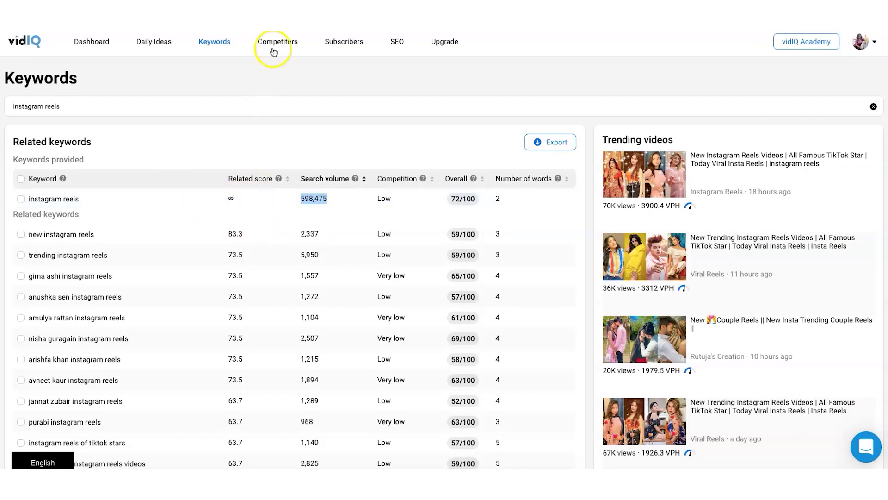
Step: Open Competitors and add all five suggested channels to the comparison chart
left_click(273, 44)
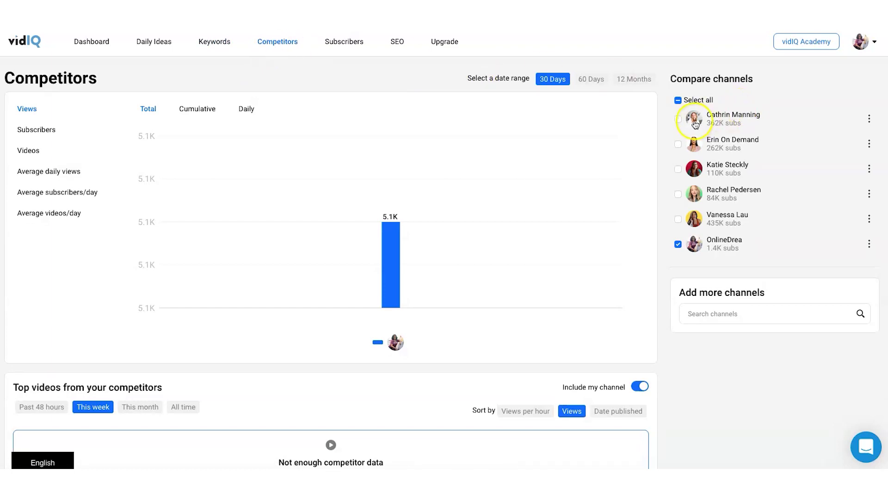
left_click(678, 119)
left_click(677, 144)
left_click(678, 168)
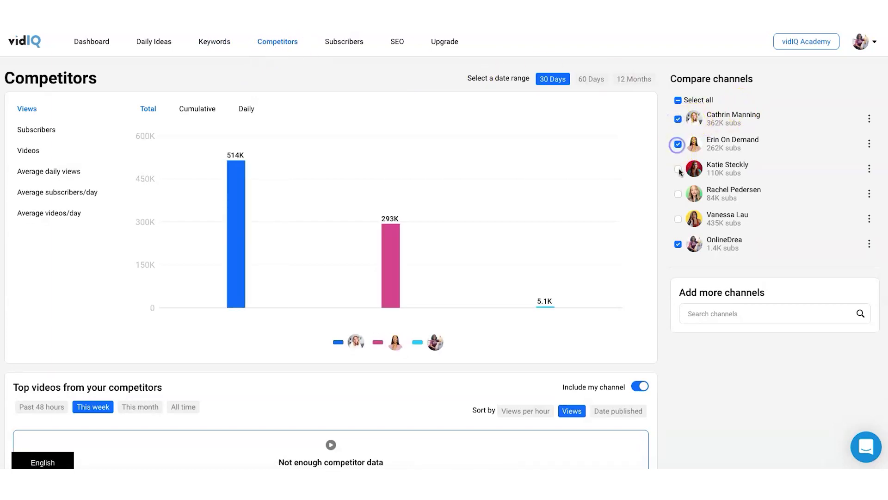
left_click(677, 193)
left_click(678, 220)
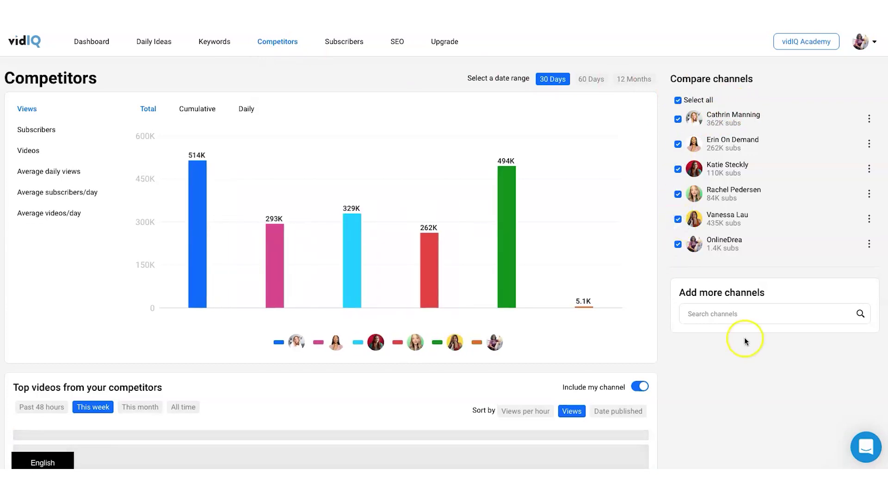
left_click(736, 316)
left_click(723, 341)
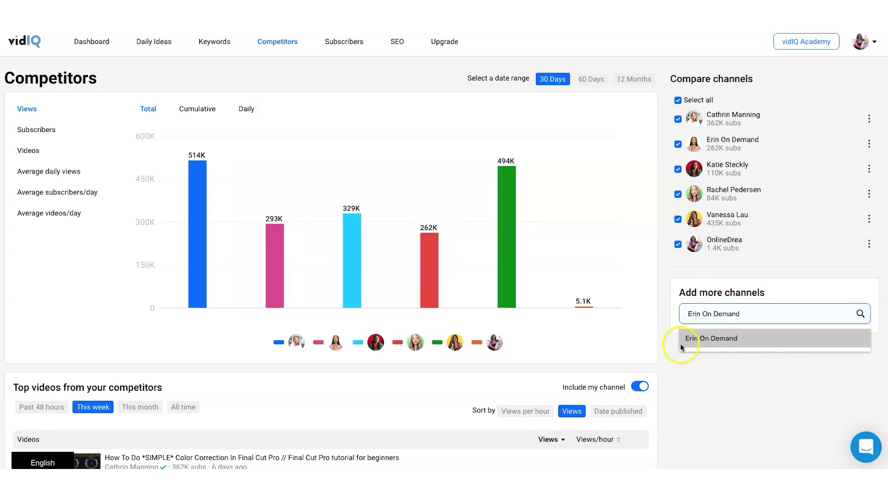
left_click(659, 310)
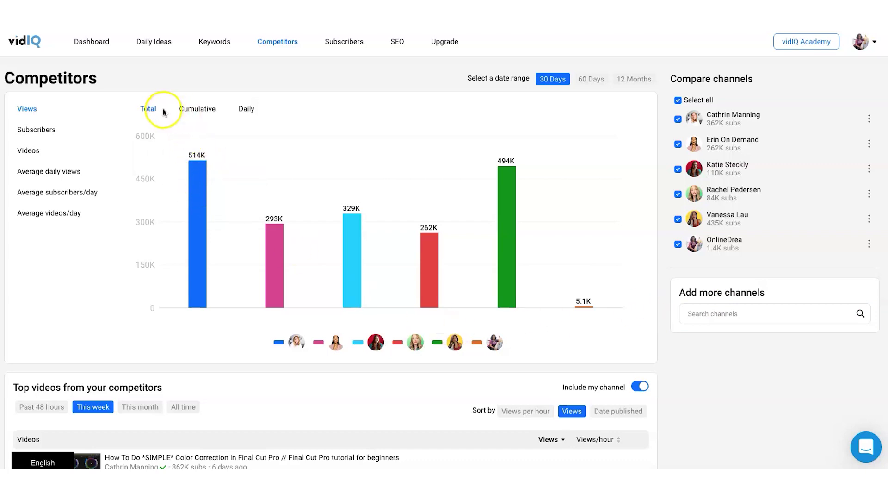
Step: Chart competitors by average daily views, videos per day and subscribers per day
mouse_move(180, 189)
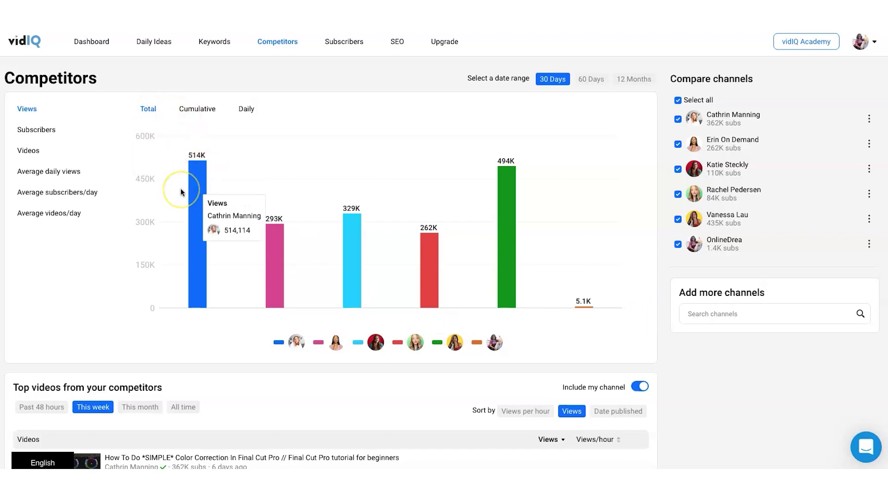
mouse_move(584, 303)
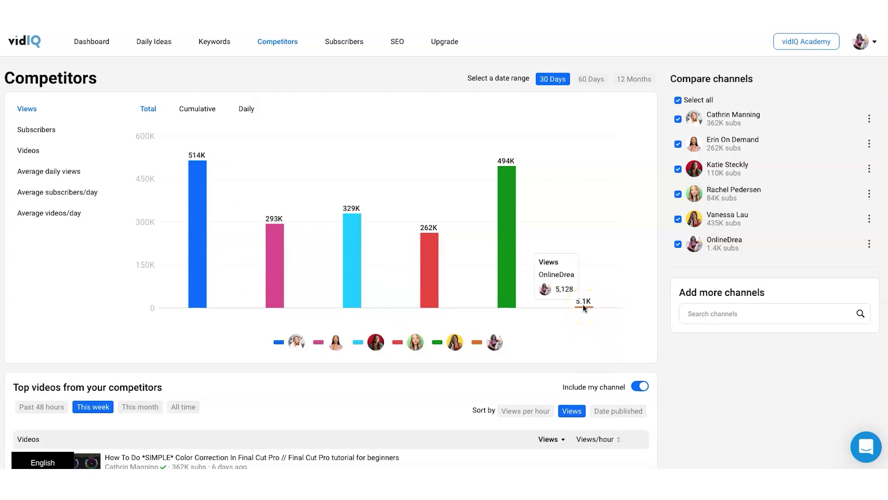
mouse_move(517, 286)
left_click(60, 172)
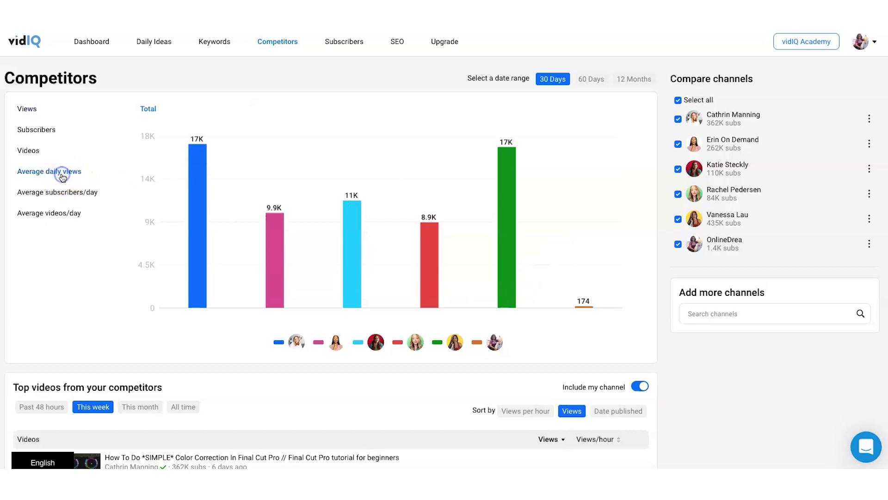
left_click(59, 208)
left_click(59, 195)
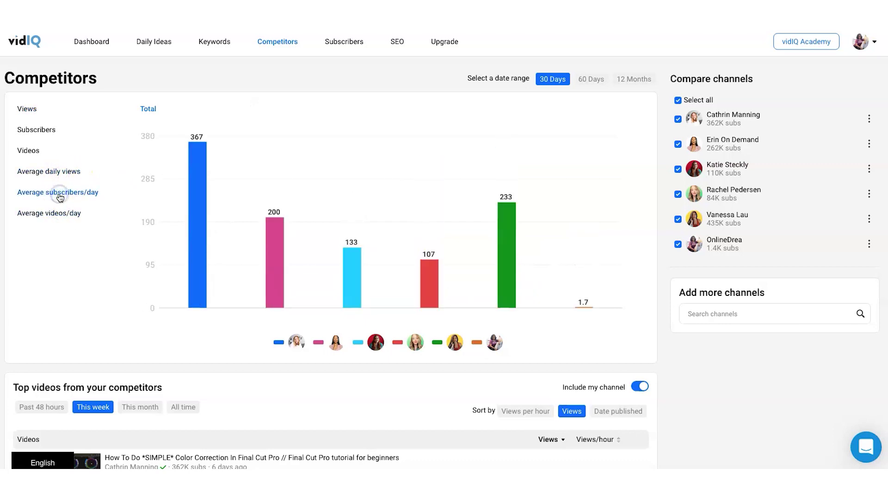
left_click(58, 213)
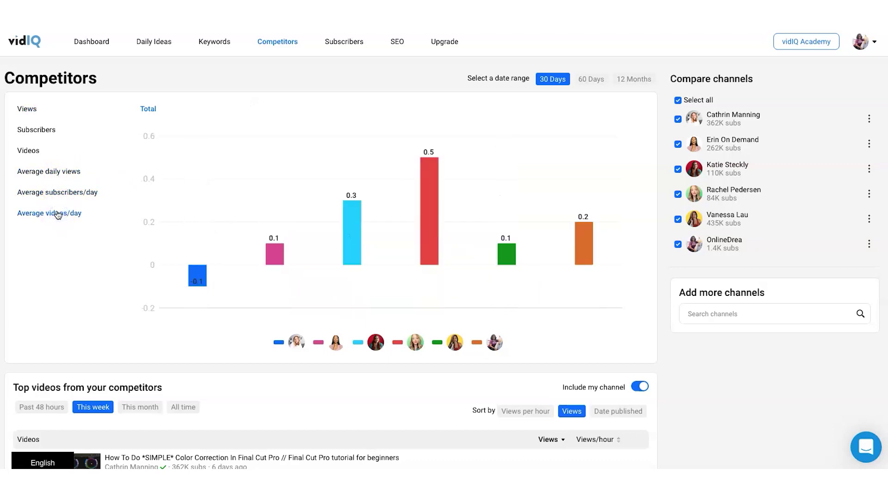
Step: Switch the chart to number of videos, then to 30-day subscribers gained
mouse_move(595, 268)
left_click(58, 191)
left_click(51, 153)
left_click(51, 135)
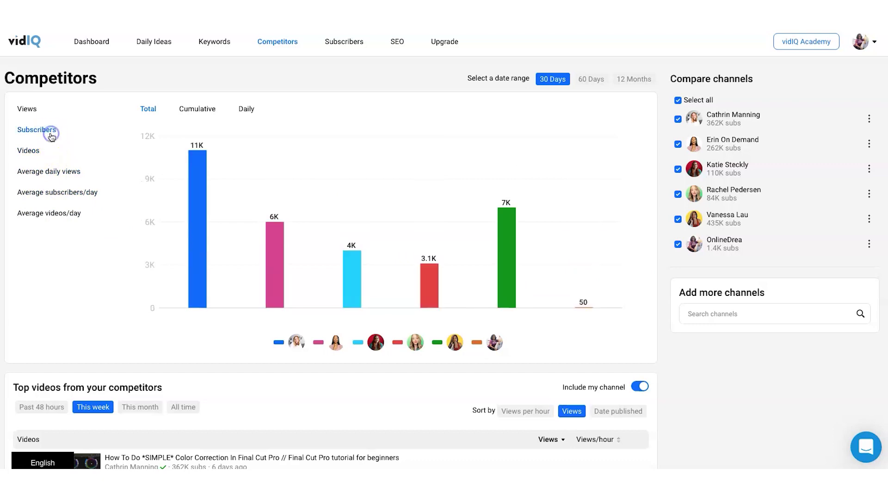
left_click(87, 150)
scroll(654, 124, "down", 3)
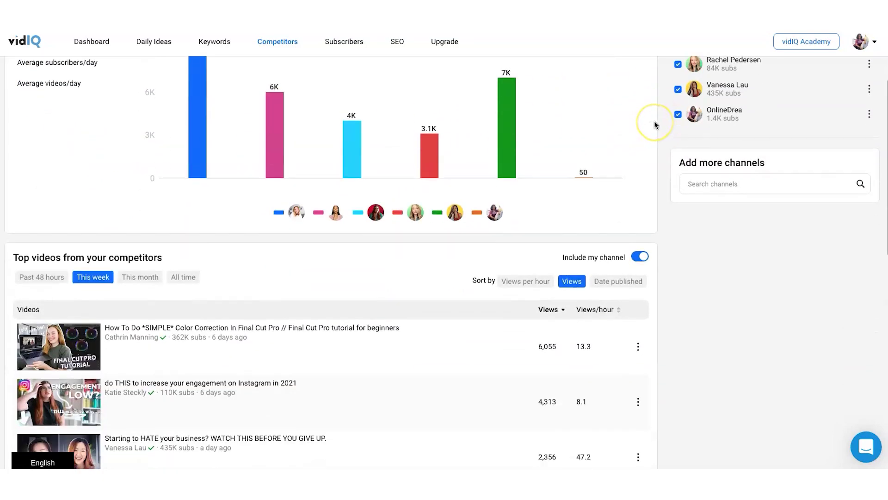
scroll(654, 124, "down", 4)
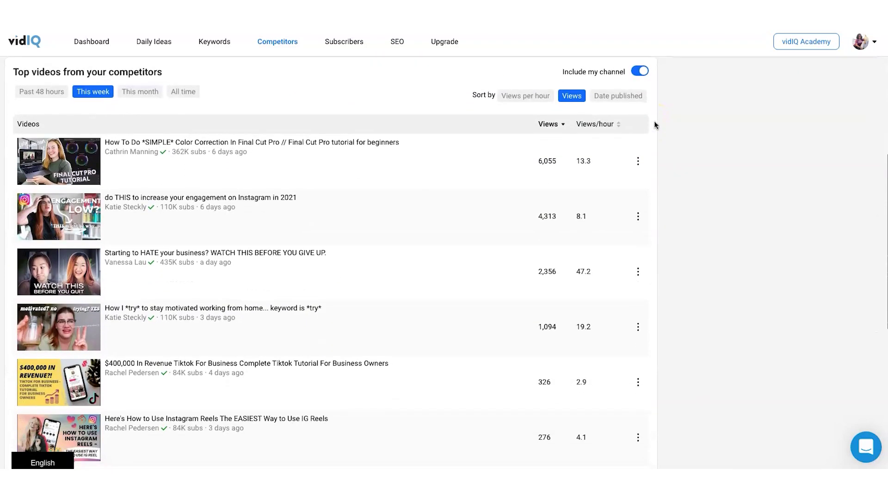
scroll(654, 124, "down", 1)
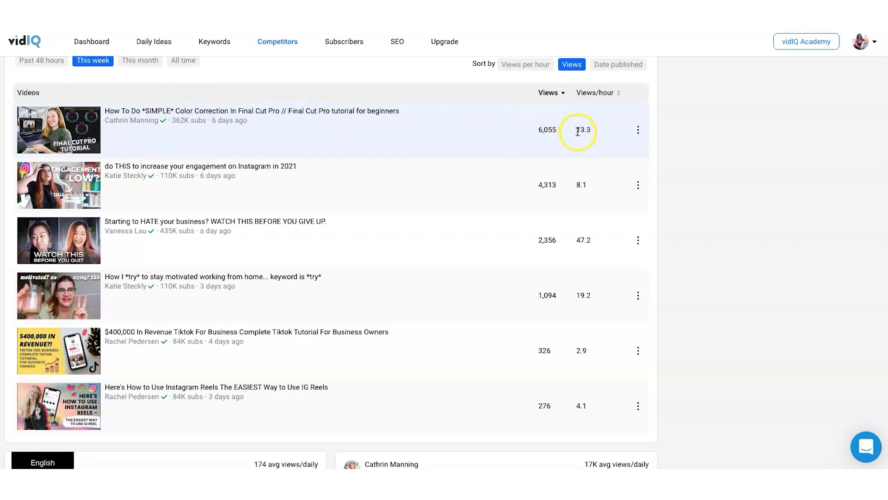
left_click_drag(576, 132, 593, 133)
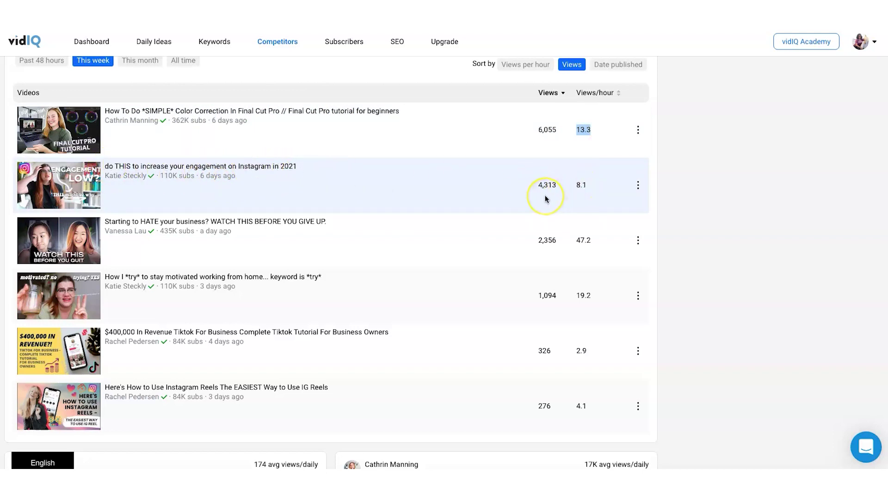
scroll(545, 199, "down", 1)
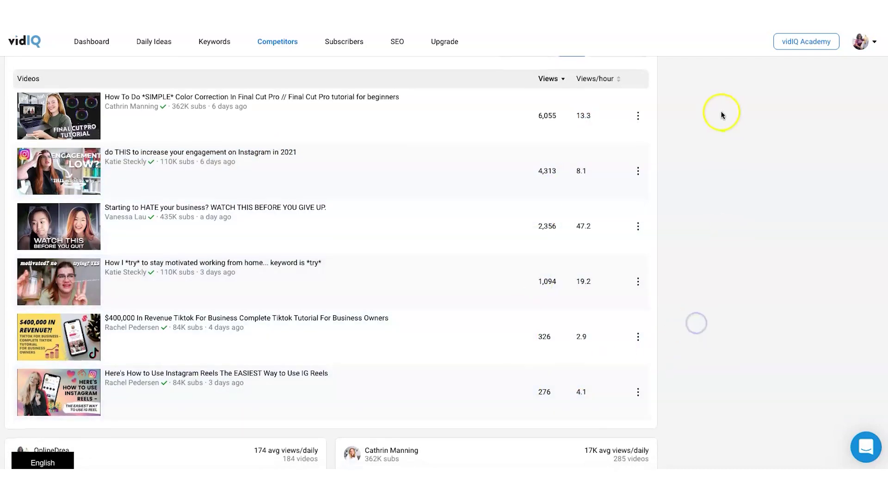
scroll(702, 267, "down", 2)
scroll(701, 266, "down", 4)
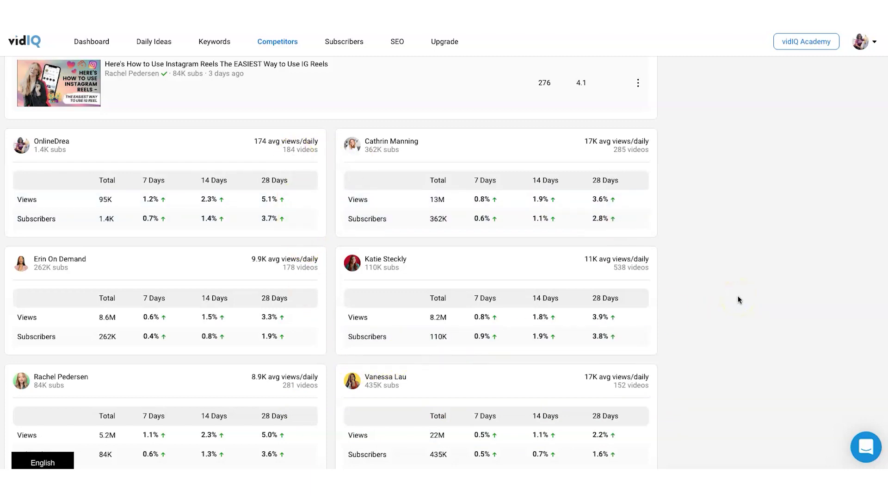
scroll(739, 299, "up", 15)
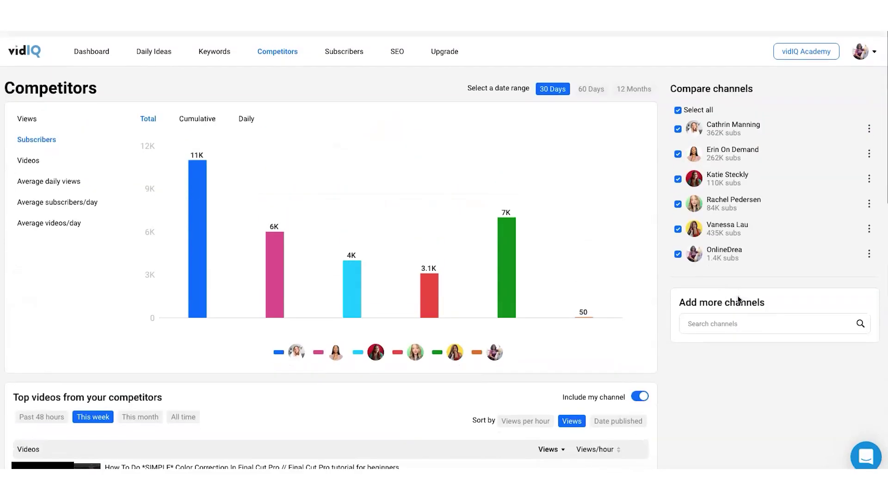
Step: Open the Subscribers page, showing top followed channels and Sunday's 12pm–3pm best posting times
left_click(357, 44)
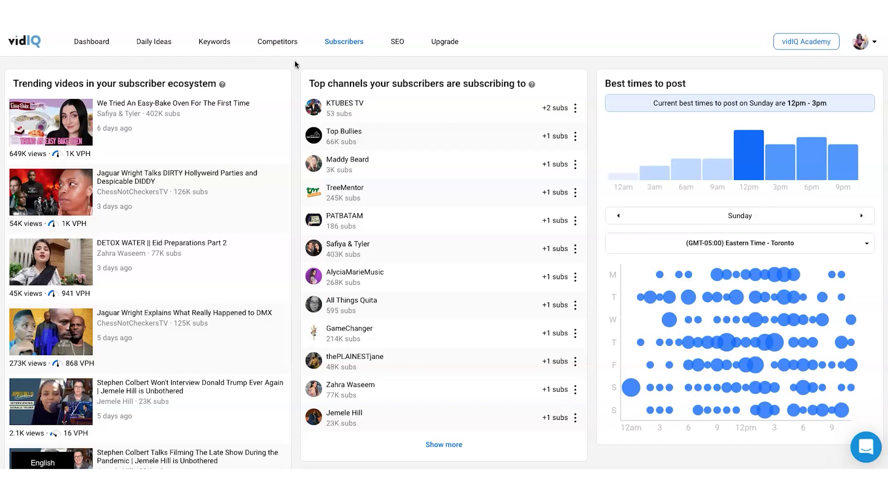
Step: Open the SEO page and scroll through the Bulk SEO recommended and current tag cards
left_click(395, 44)
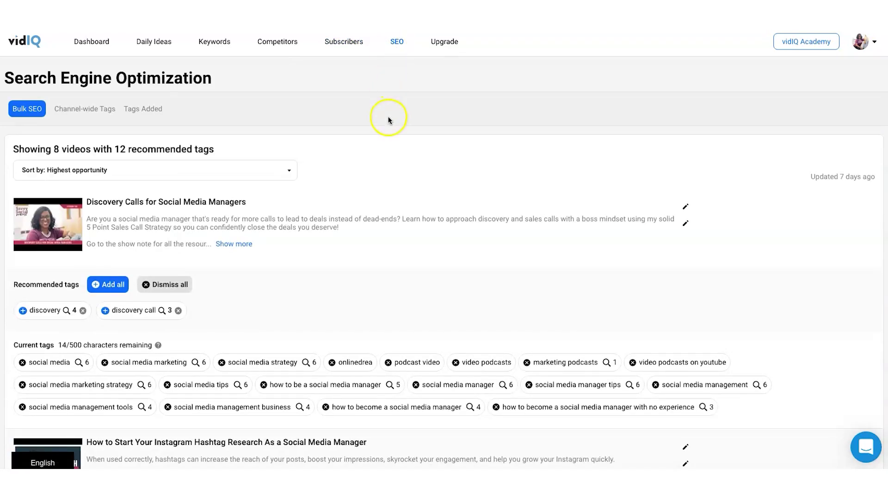
scroll(261, 96, "down", 1)
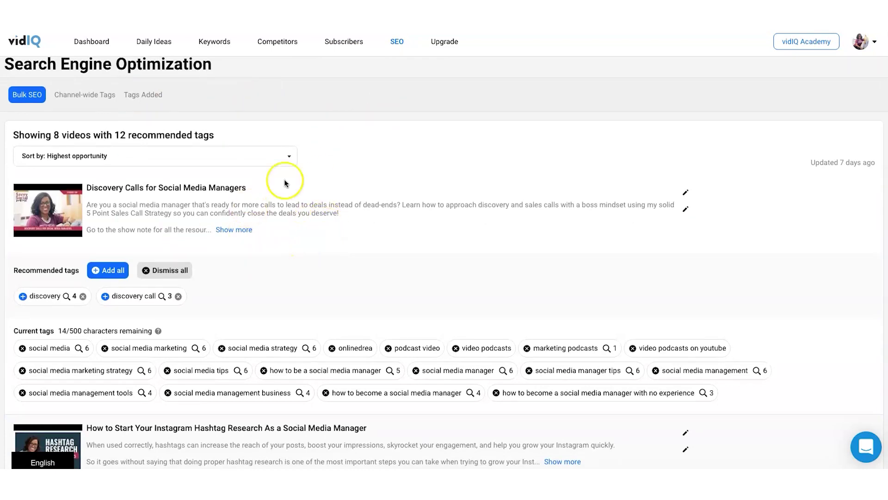
scroll(409, 117, "down", 1)
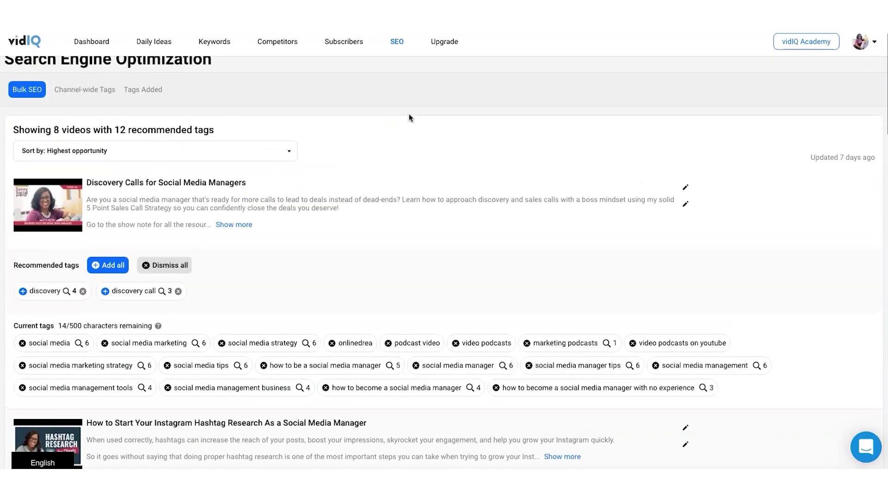
scroll(408, 117, "down", 1)
scroll(409, 118, "down", 1)
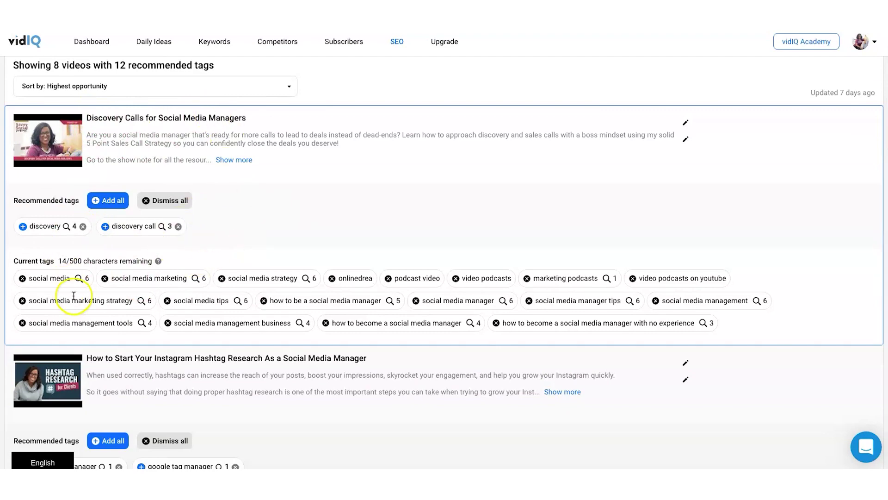
scroll(438, 190, "down", 1)
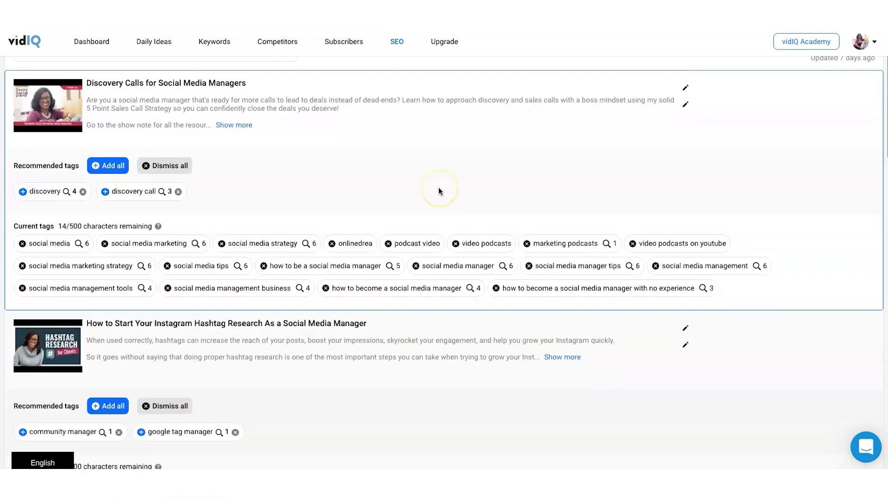
scroll(439, 190, "down", 5)
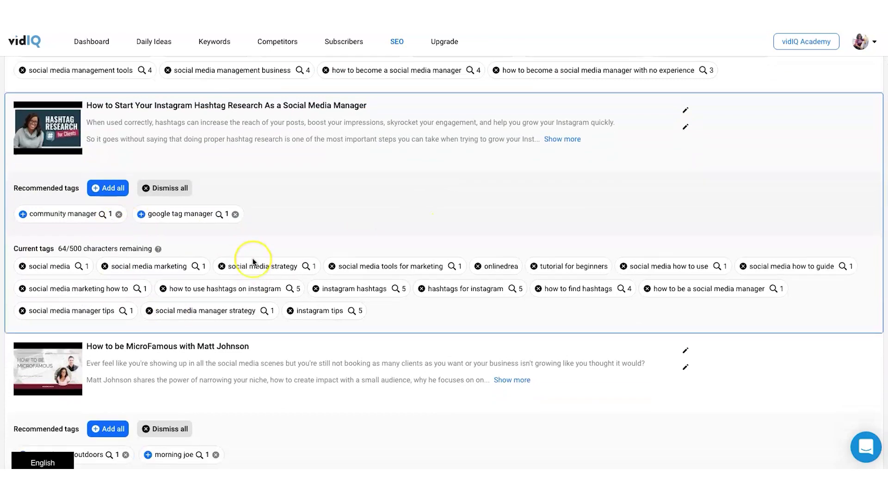
scroll(253, 262, "down", 3)
Step: Scroll back up and switch to the YouTube video page with its 45.9/100 vidIQ score
scroll(253, 262, "up", 2)
scroll(253, 262, "down", 4)
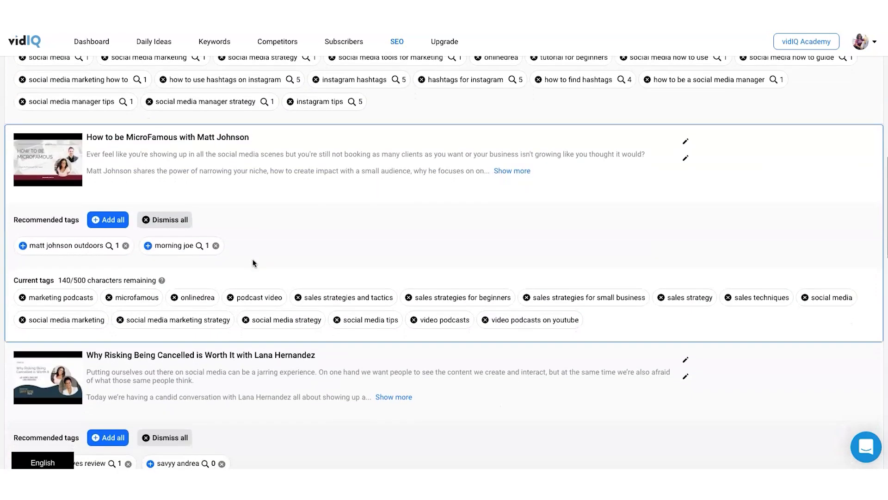
scroll(252, 263, "down", 4)
scroll(252, 263, "up", 20)
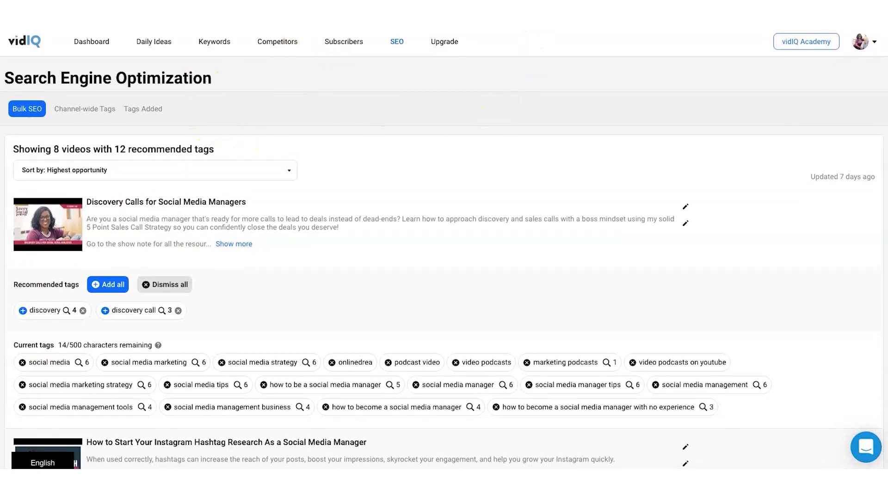
left_click(583, 19)
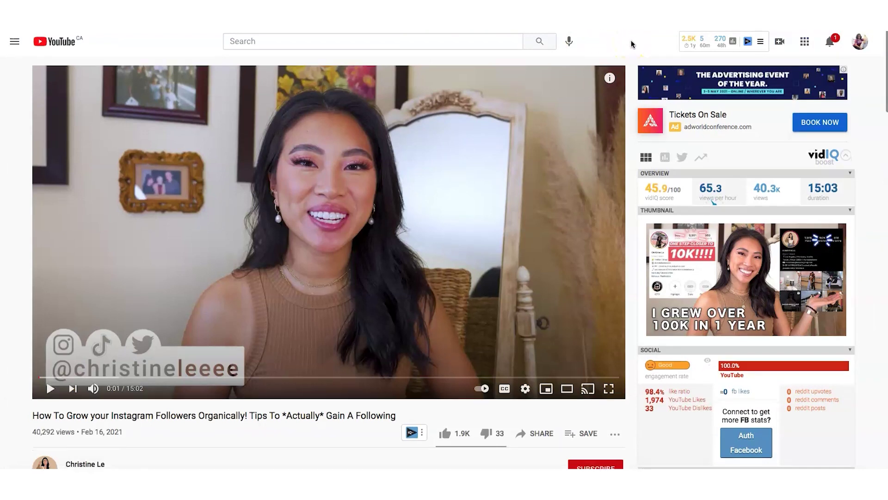
Step: Scroll vidIQ's sidebar through the Instagram-growth video's engagement stats
scroll(596, 144, "down", 1)
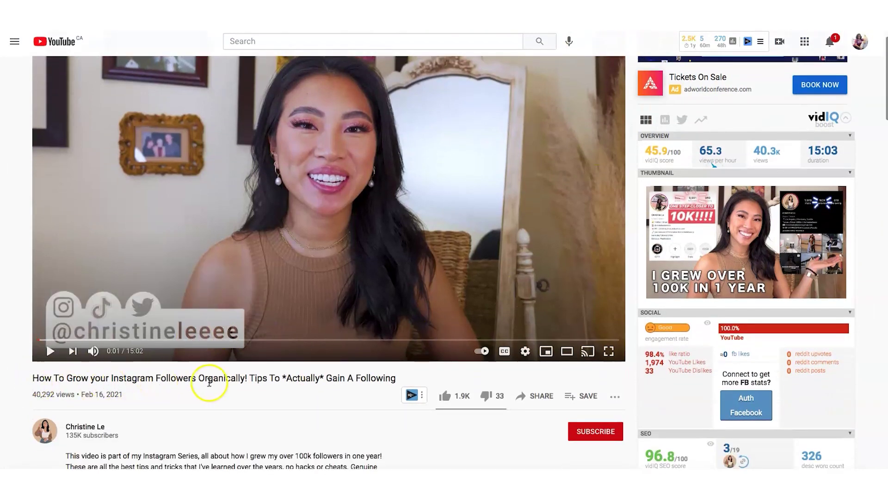
scroll(372, 379, "down", 3)
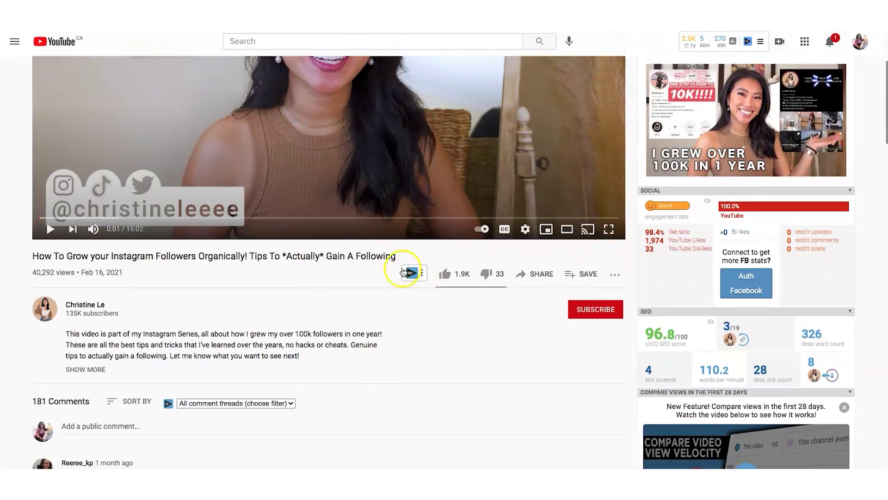
scroll(419, 287, "down", 2)
scroll(419, 285, "down", 3)
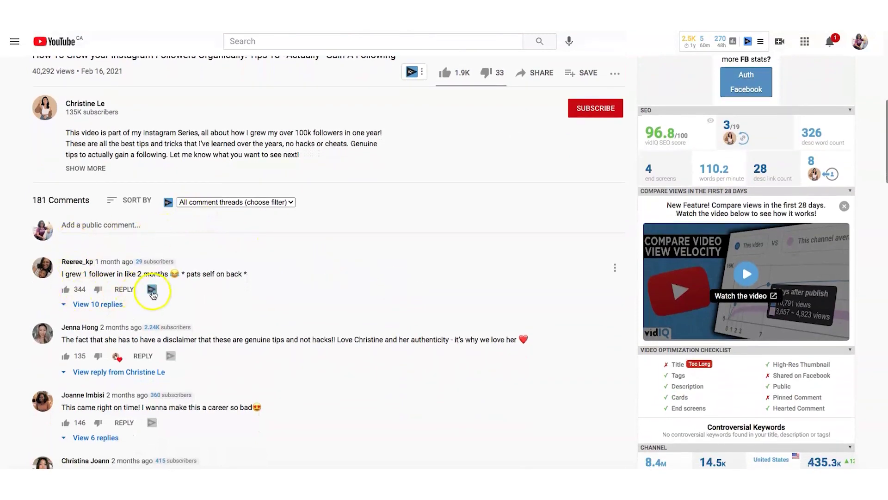
scroll(500, 244, "up", 8)
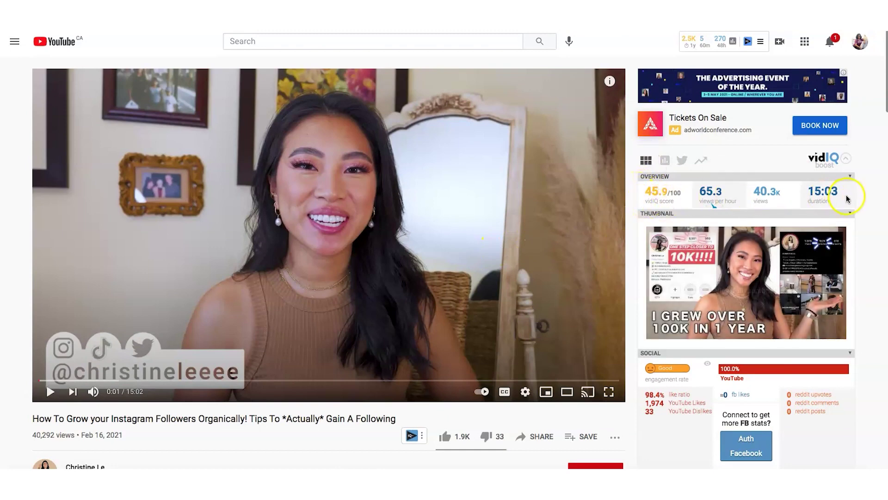
scroll(872, 172, "down", 1)
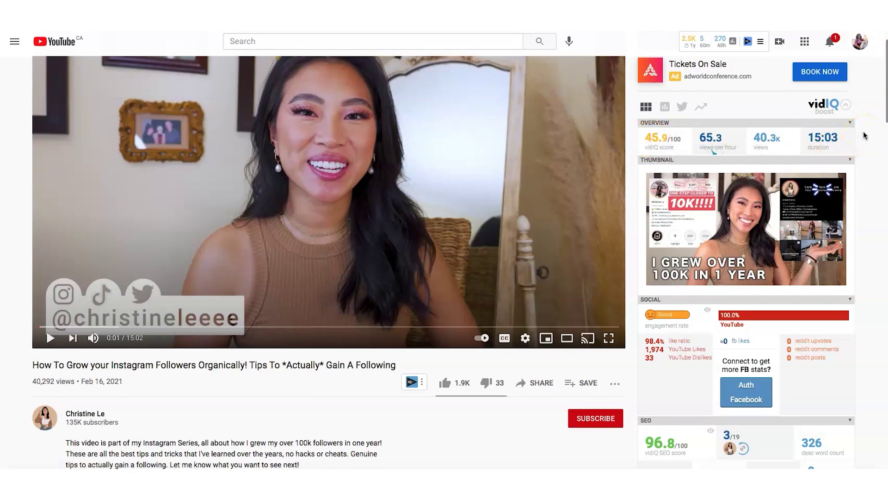
scroll(864, 136, "down", 2)
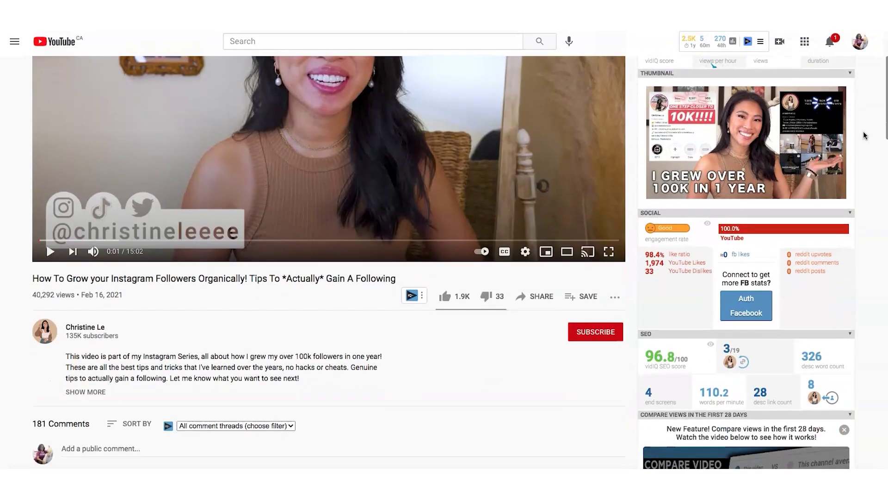
scroll(737, 123, "up", 1)
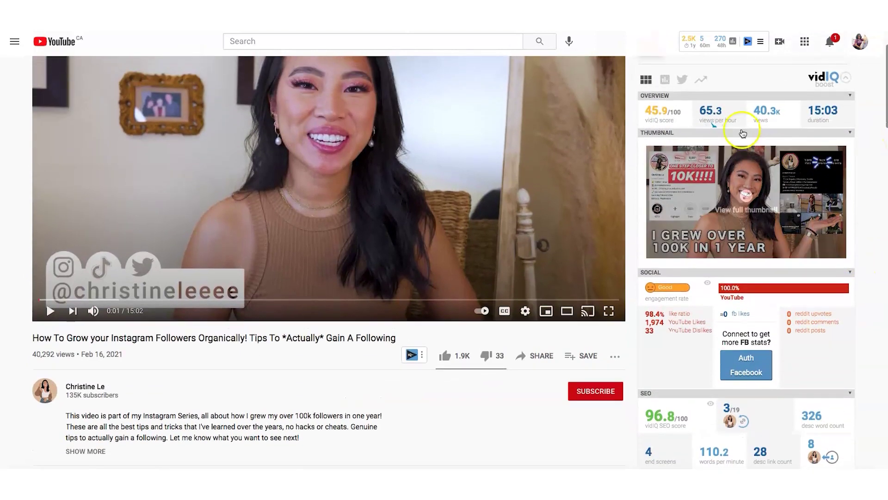
Step: Read the 96.8 SEO score and word-count tooltips, then scroll down to the video's tags
scroll(656, 115, "down", 1)
scroll(658, 121, "down", 1)
mouse_move(662, 317)
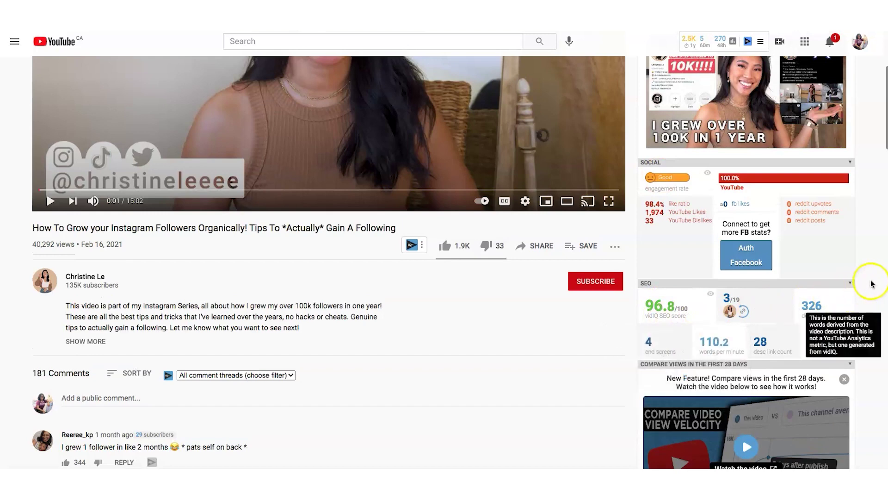
scroll(871, 284, "down", 1)
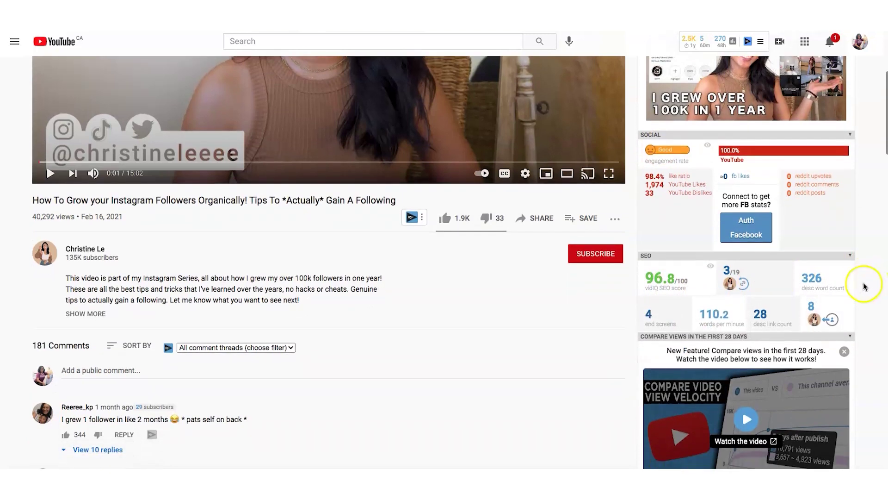
mouse_move(869, 274)
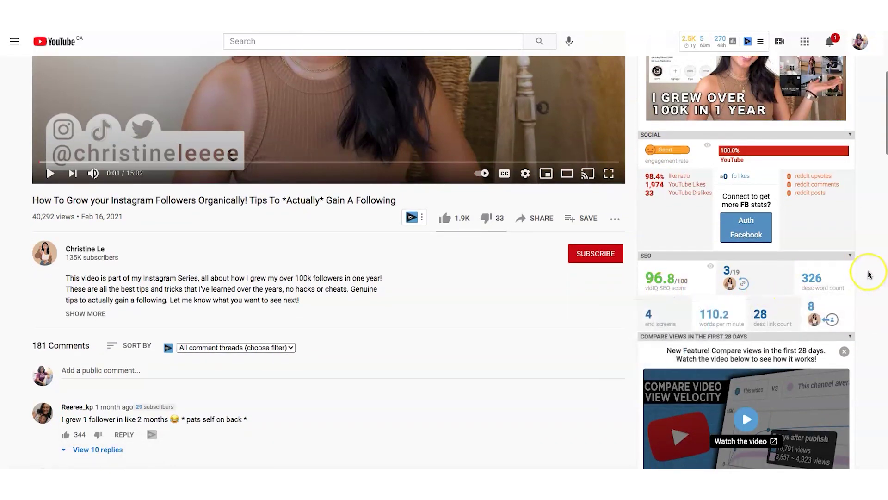
scroll(869, 275, "down", 5)
Step: Check the tags' search-rank badges, then export the tag list to CSV and copy it
scroll(869, 274, "down", 6)
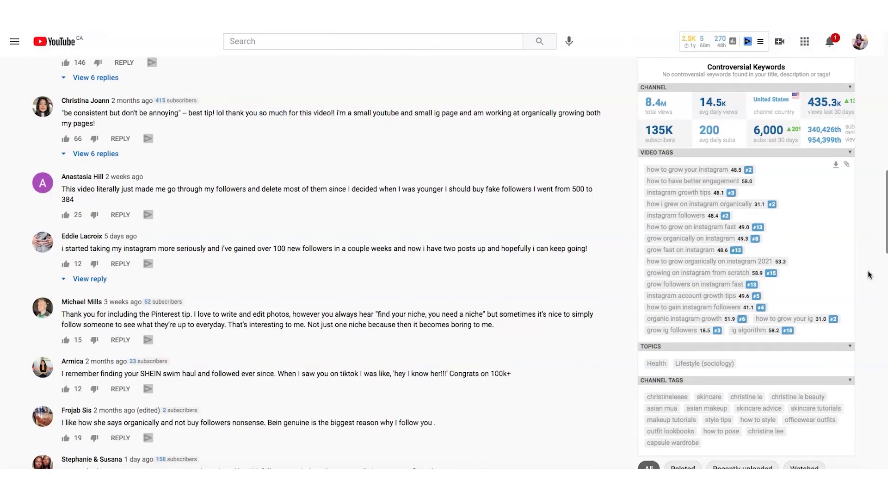
mouse_move(740, 172)
mouse_move(724, 218)
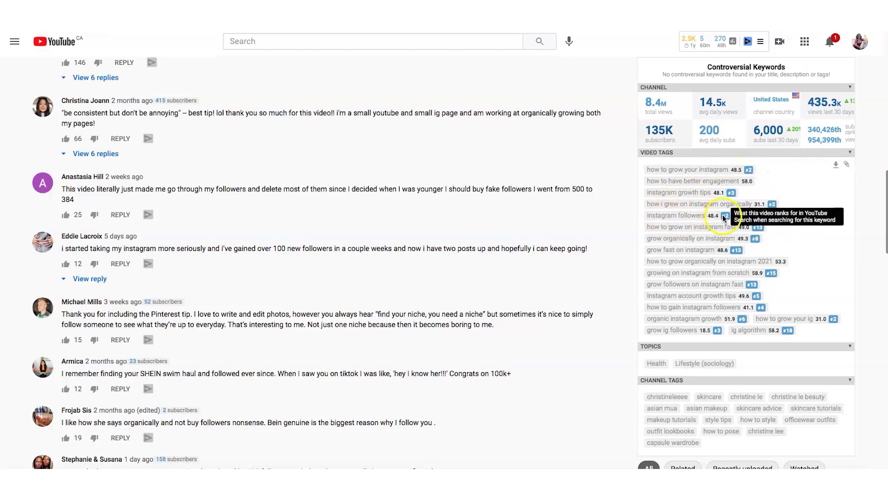
mouse_move(733, 254)
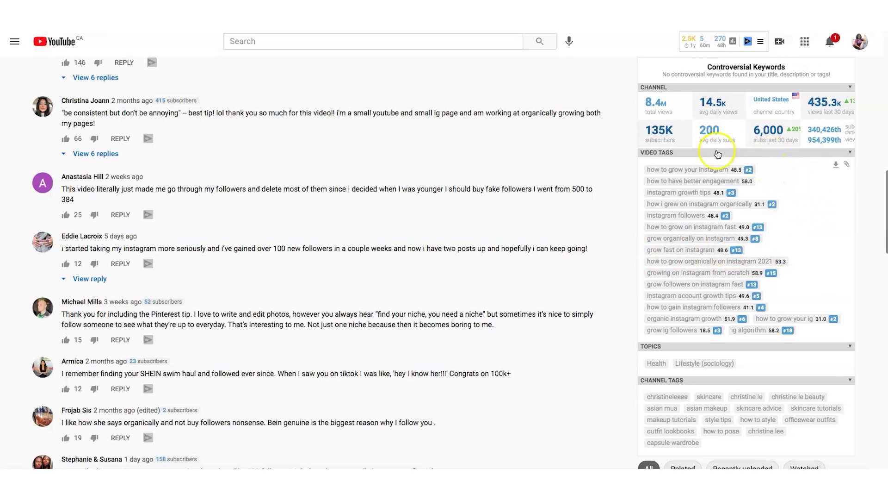
left_click(844, 167)
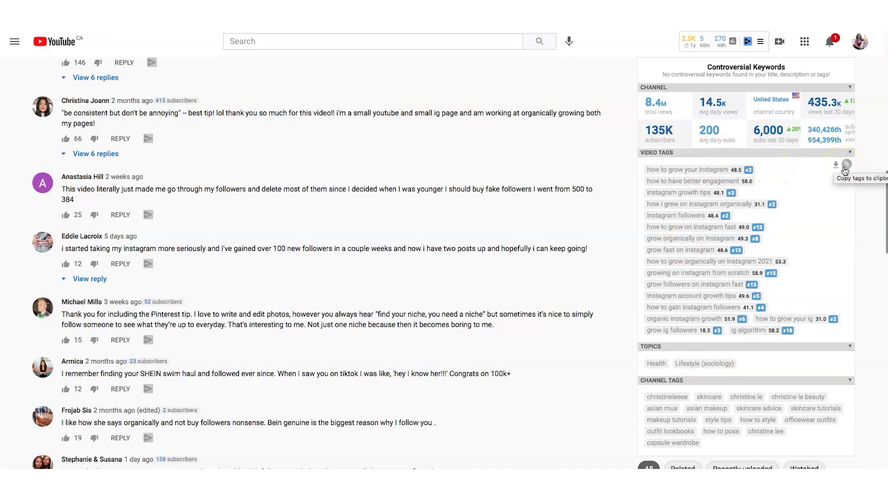
left_click(846, 181)
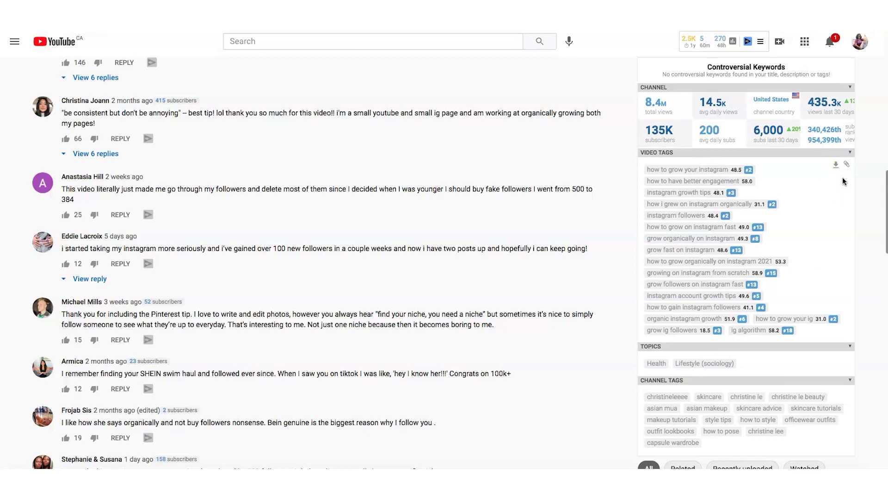
Step: Scroll through the rest of the vidIQ tags panel and back up
scroll(842, 176, "down", 2)
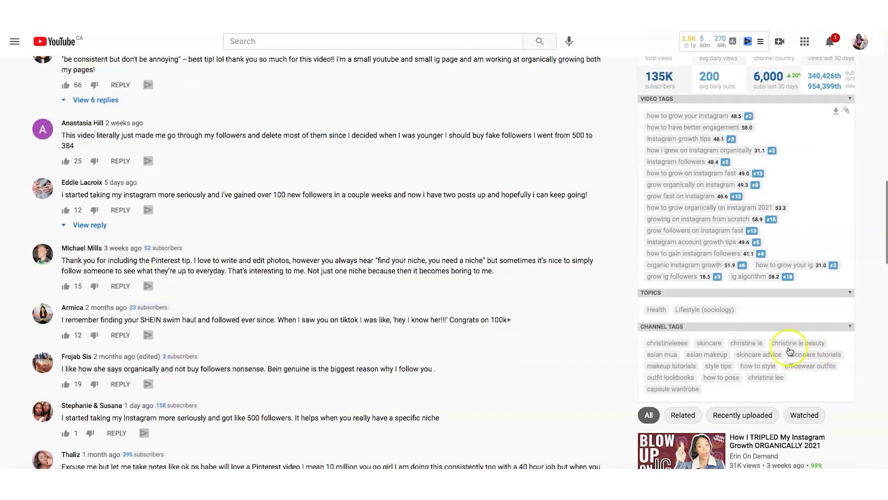
scroll(781, 364, "up", 2)
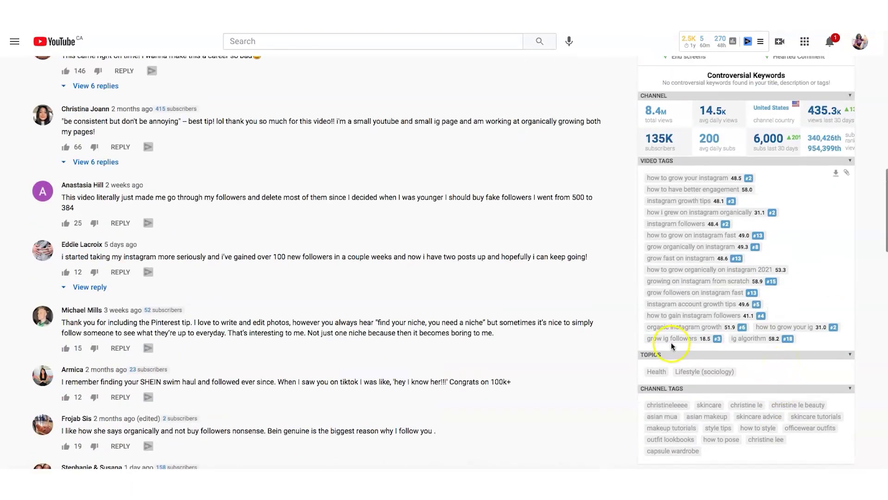
mouse_move(700, 225)
scroll(717, 299, "down", 2)
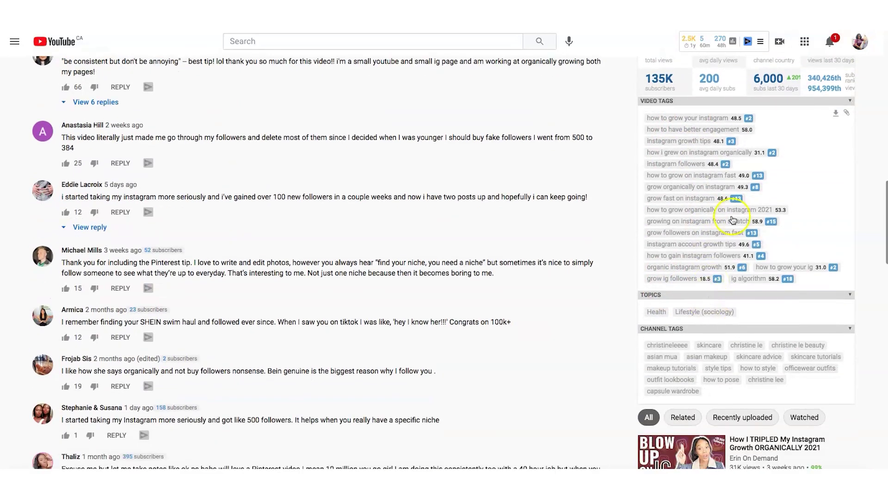
scroll(859, 370, "down", 3)
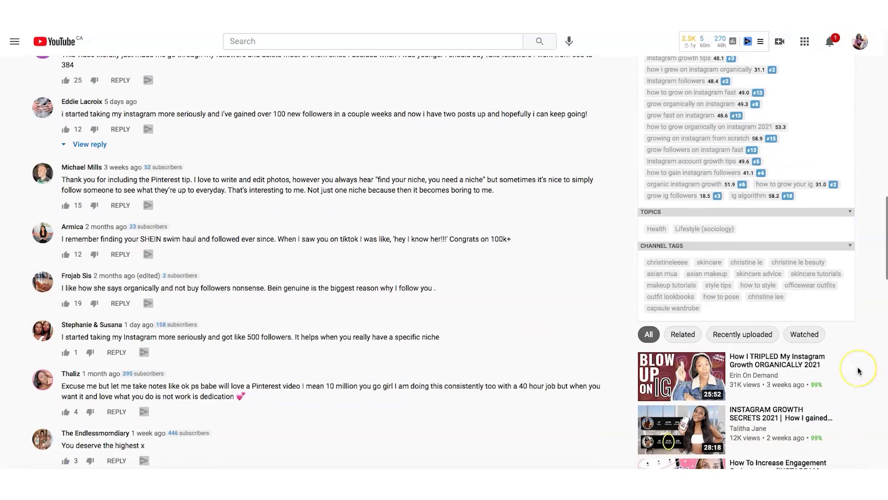
scroll(859, 370, "up", 3)
scroll(857, 371, "up", 4)
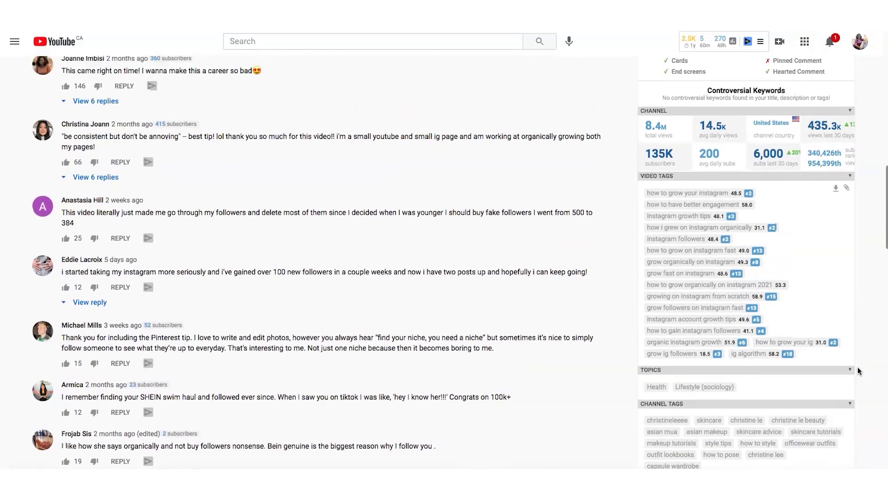
scroll(858, 367, "up", 15)
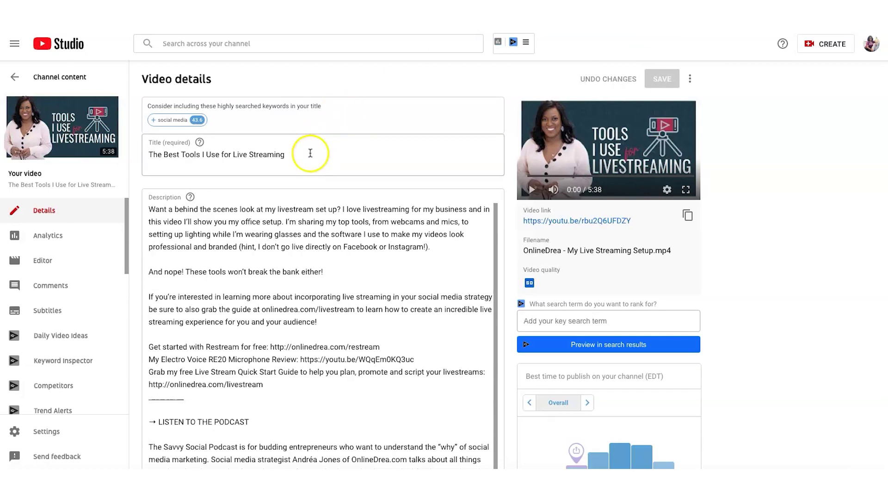
Step: Edit the Title field so it reads 'The Best Tools I Use for Live Streaming on Social Media'
mouse_move(167, 124)
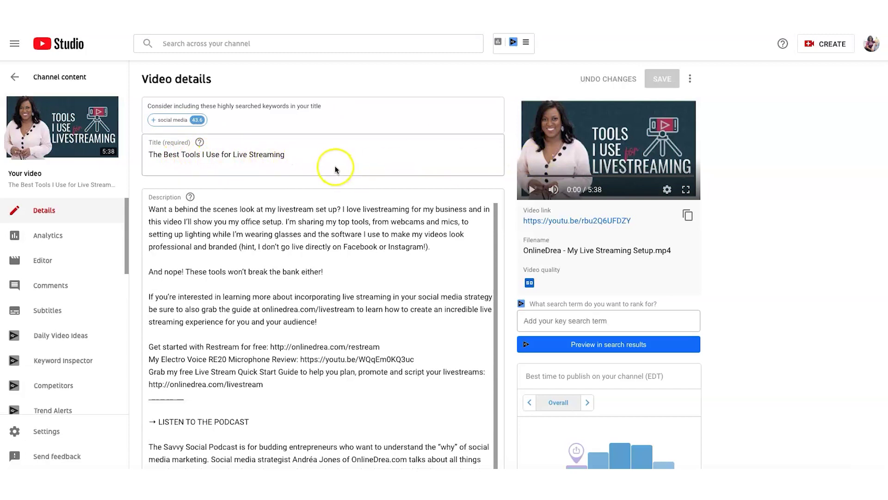
left_click(327, 153)
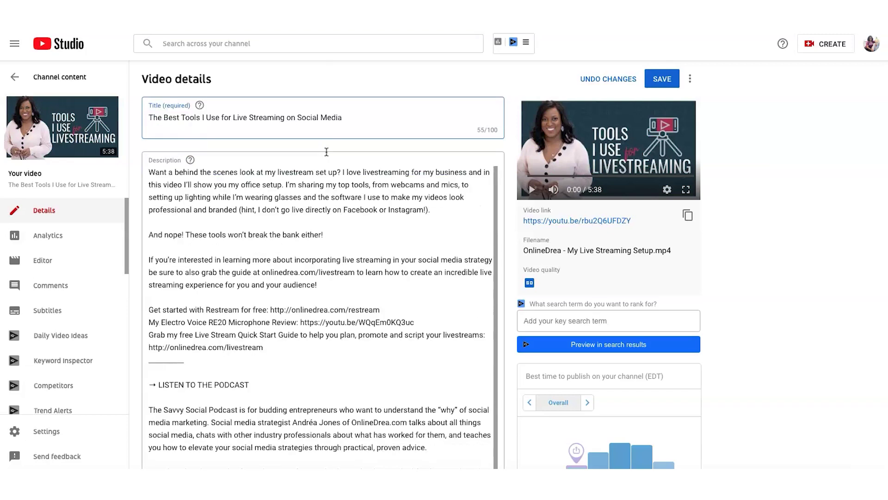
left_click(324, 175)
scroll(325, 185, "down", 3)
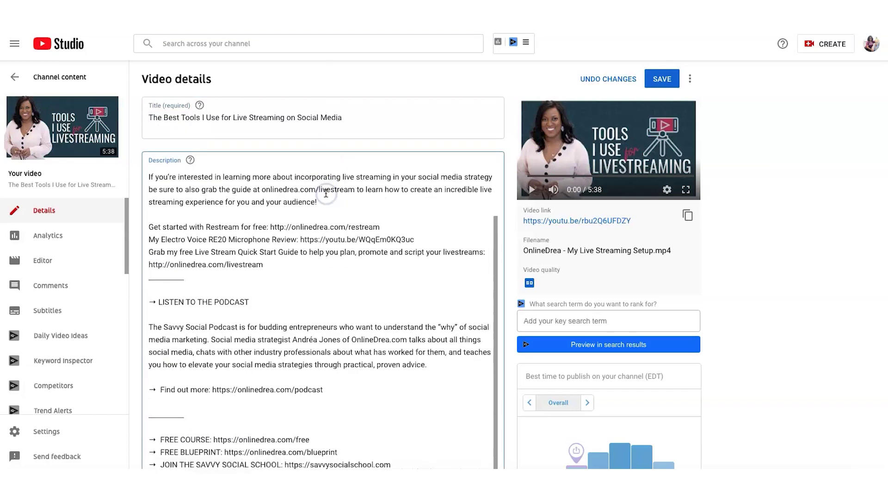
scroll(326, 193, "down", 4)
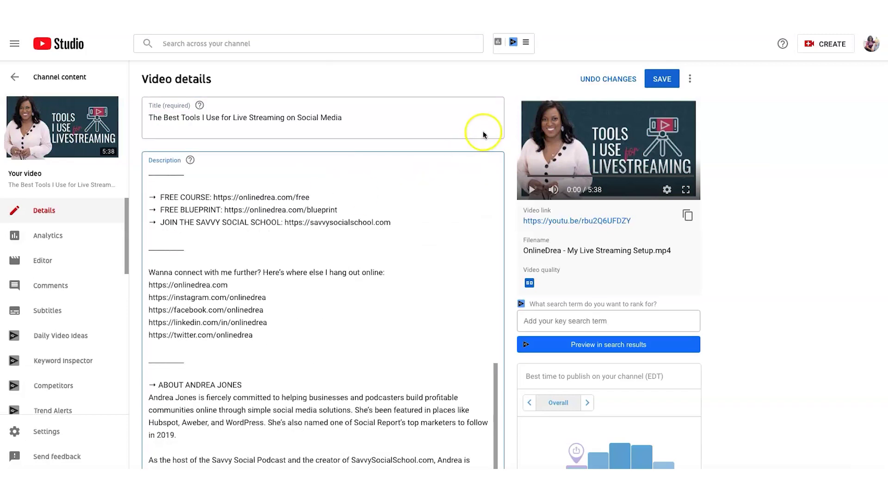
scroll(434, 227, "up", 7)
scroll(434, 226, "up", 1)
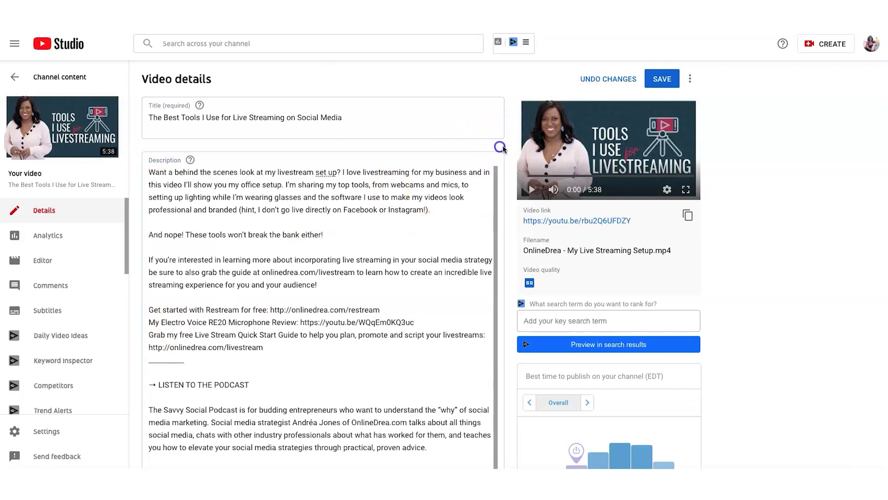
scroll(505, 145, "down", 2)
scroll(504, 145, "down", 10)
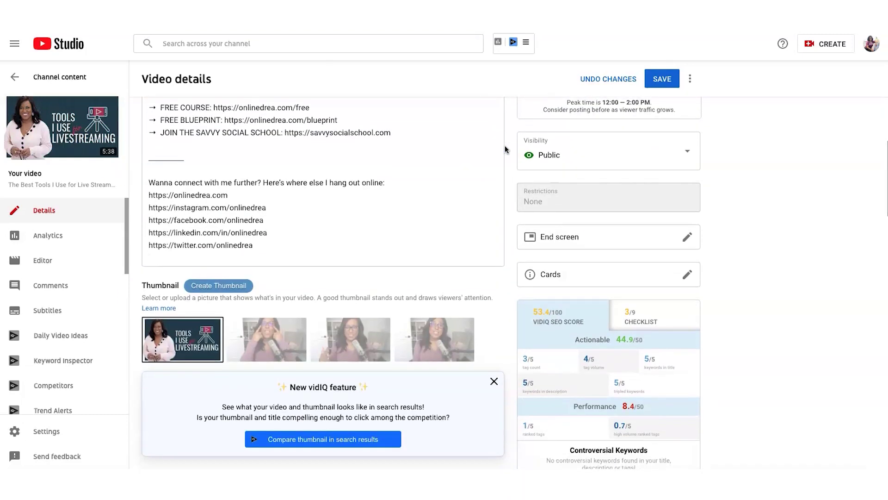
scroll(504, 145, "down", 4)
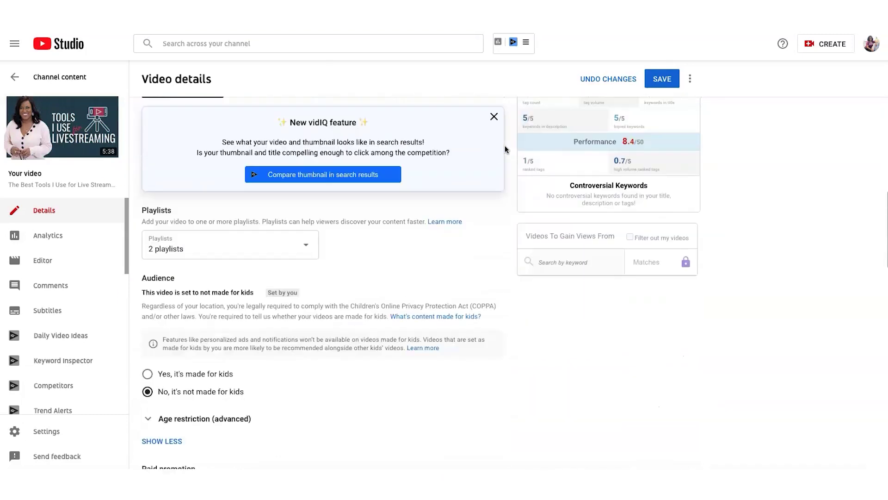
scroll(504, 145, "up", 6)
scroll(503, 150, "down", 15)
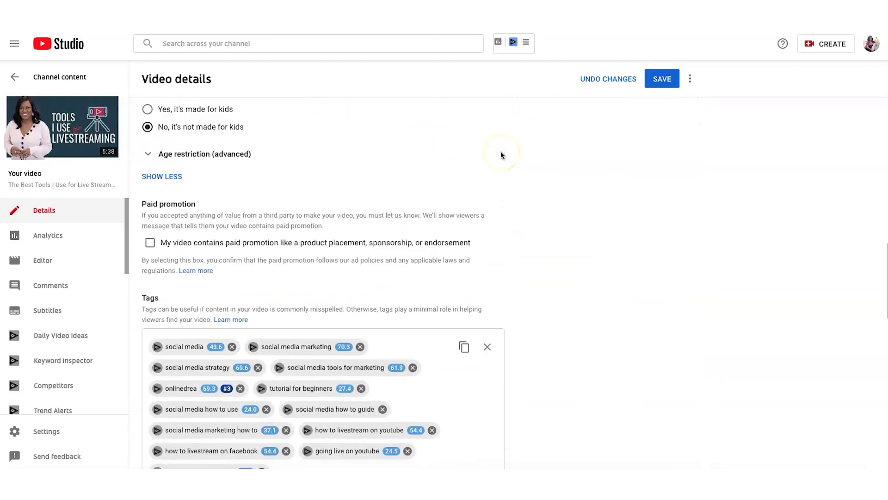
scroll(502, 154, "down", 1)
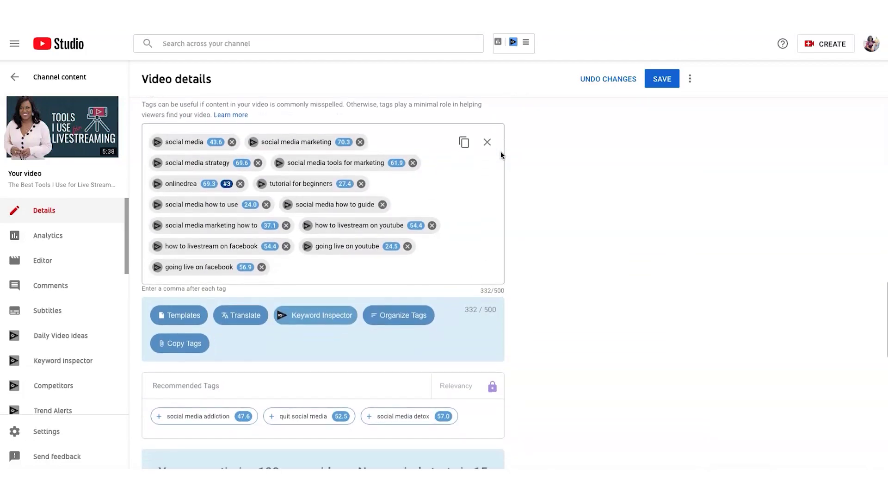
scroll(502, 155, "up", 1)
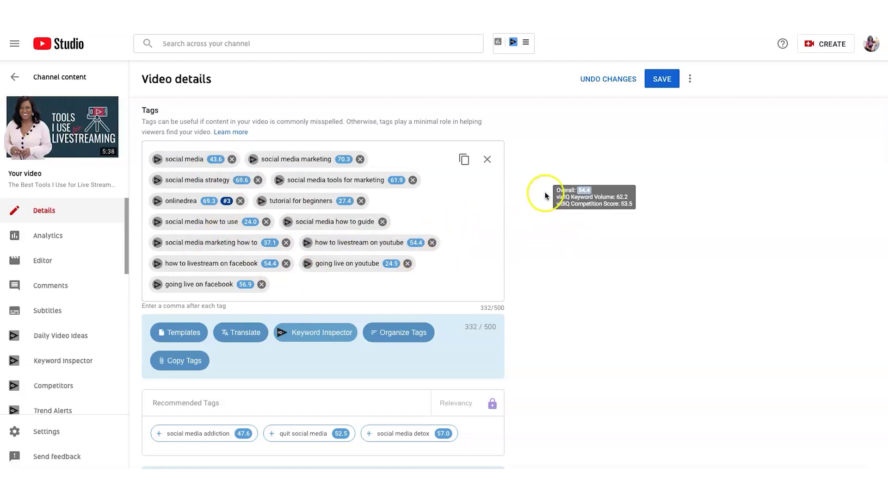
scroll(547, 196, "down", 4)
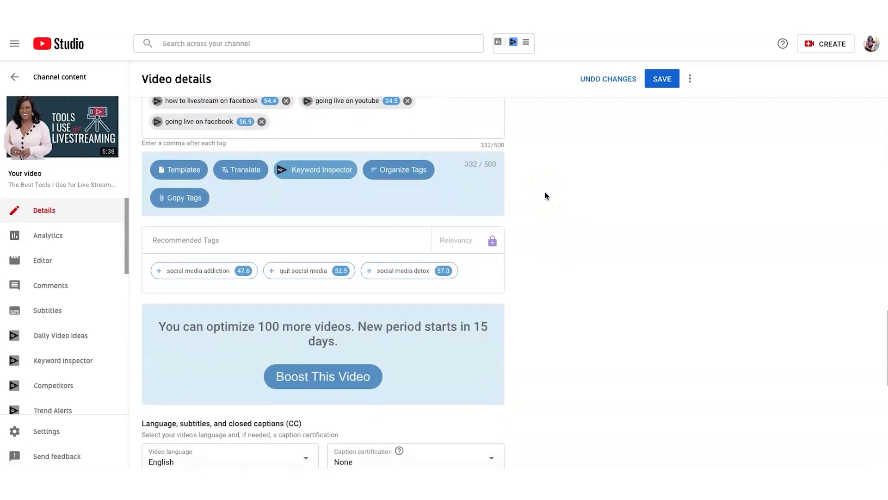
scroll(545, 192, "down", 2)
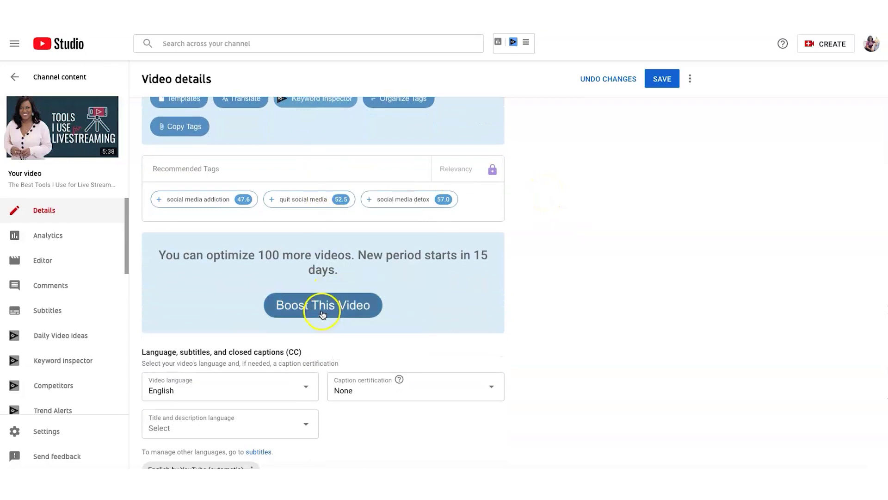
Step: Unlock vidIQ's recommended tags with Boost This Video, expand them with SHOW MORE, and browse their scores
left_click(323, 314)
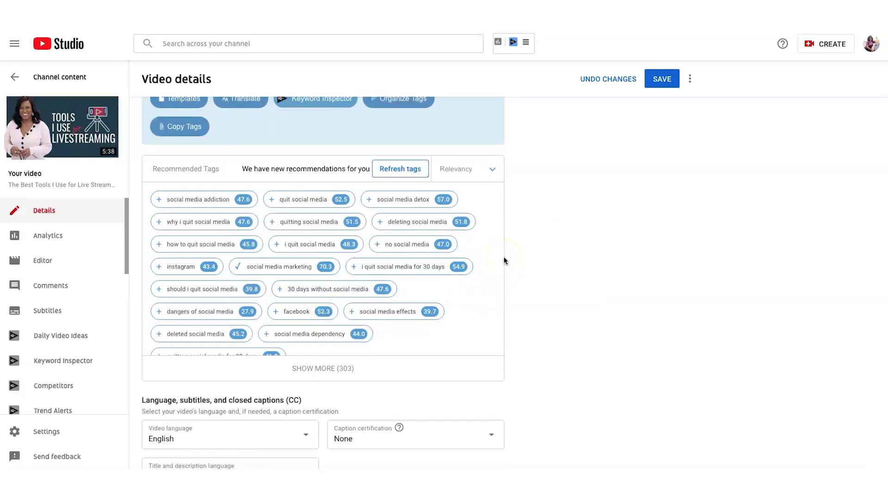
scroll(353, 315, "down", 1)
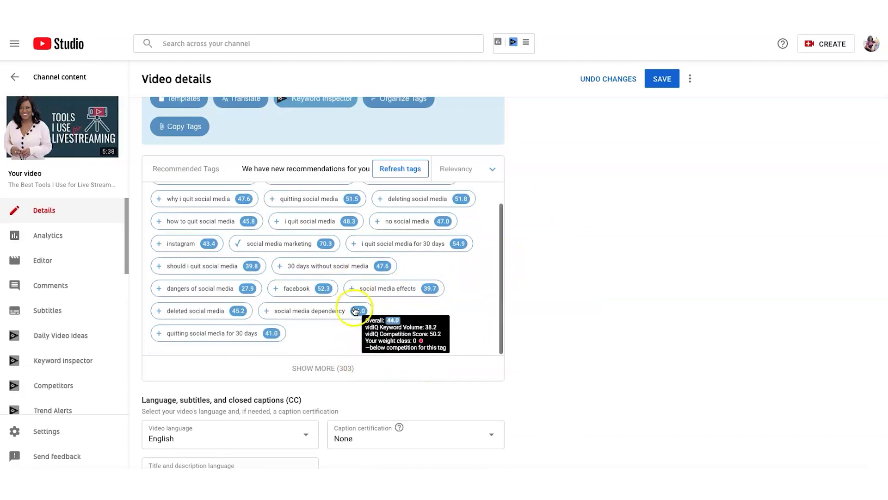
left_click(318, 366)
scroll(444, 271, "down", 5)
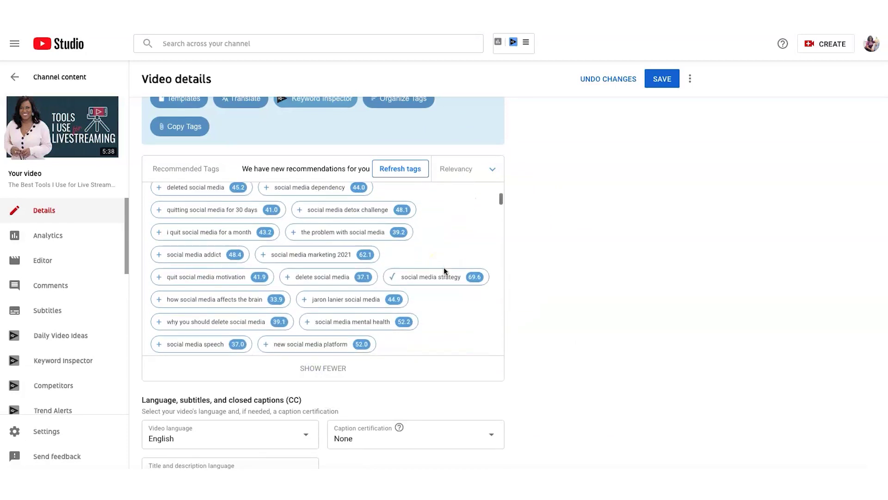
scroll(444, 271, "down", 10)
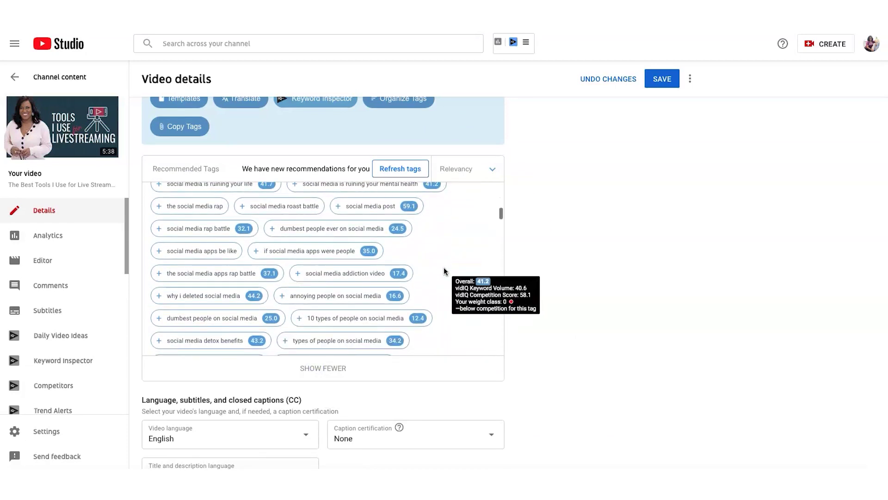
scroll(444, 271, "down", 10)
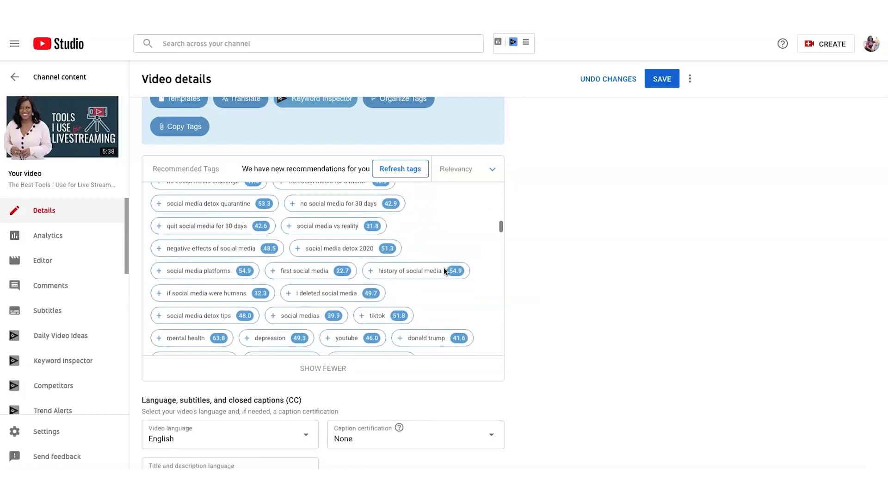
scroll(444, 271, "up", 10)
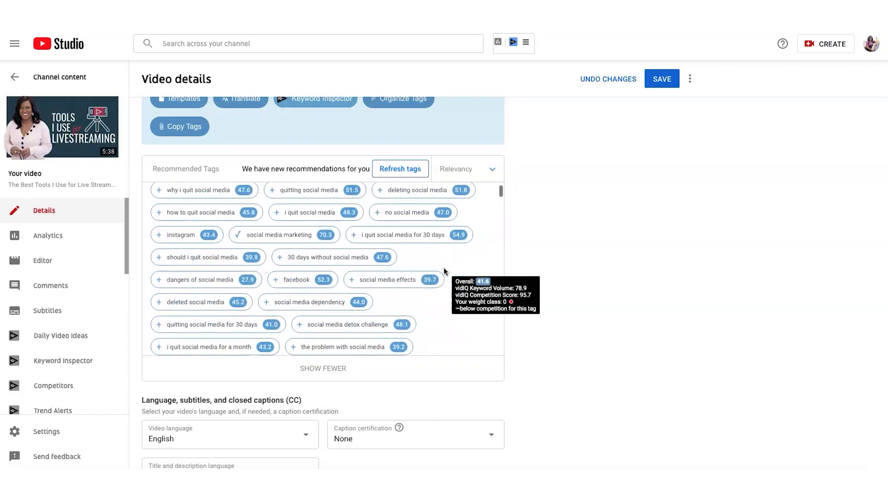
scroll(444, 271, "up", 2)
scroll(504, 253, "up", 3)
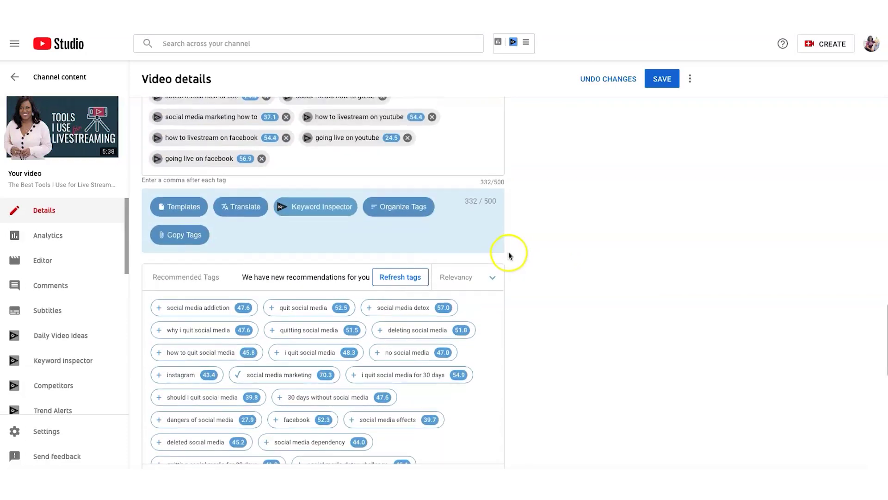
Step: Add the tags 'live video on social media' and 'instagram live', reaching 378/500 characters, then review the recommendations
scroll(509, 252, "up", 2)
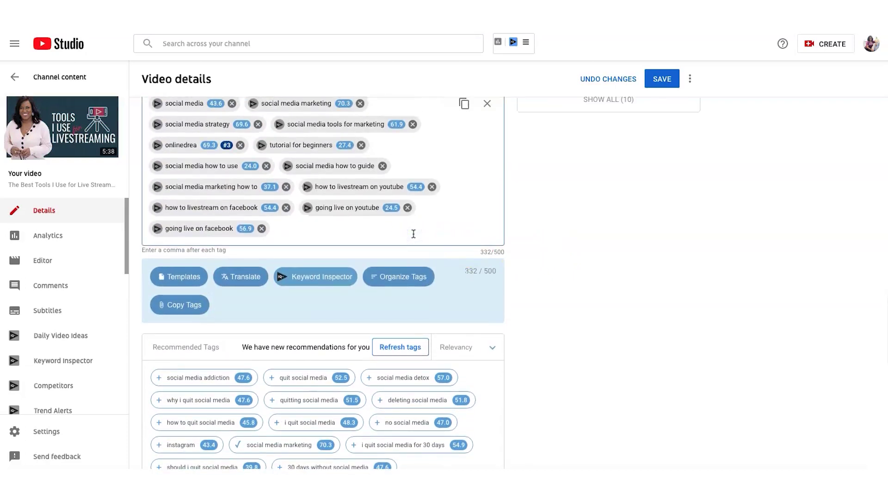
type("live video on social media, instagram live")
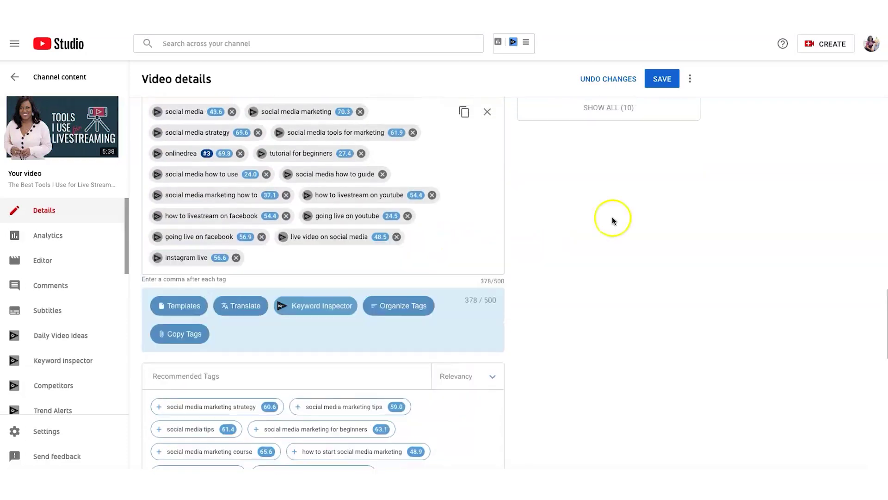
scroll(612, 220, "up", 1)
mouse_move(220, 283)
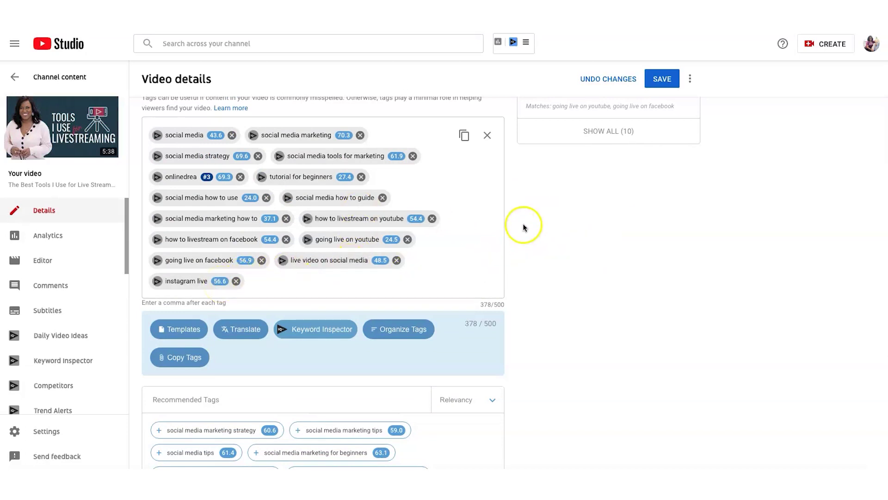
scroll(523, 227, "down", 3)
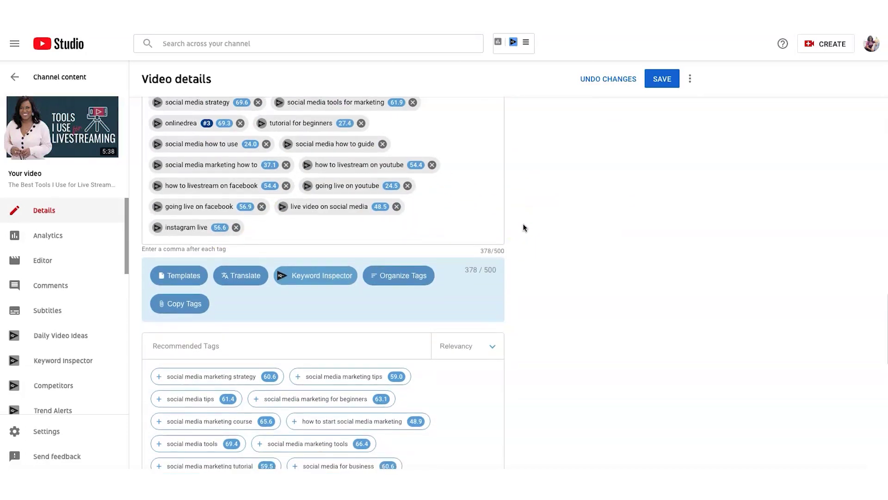
scroll(522, 227, "down", 2)
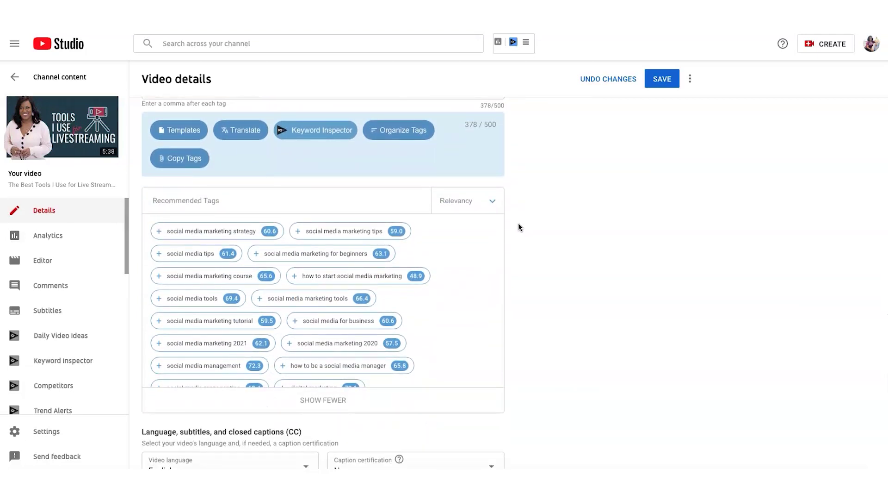
mouse_move(324, 255)
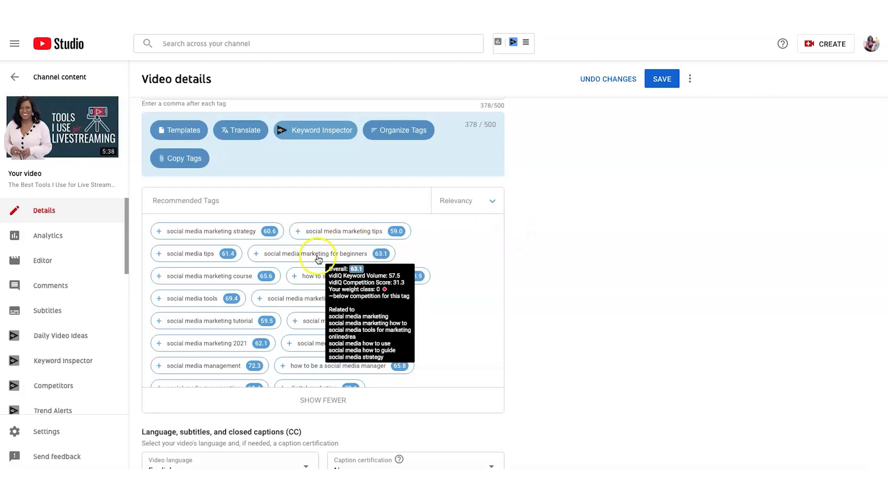
scroll(391, 256, "down", 2)
mouse_move(324, 312)
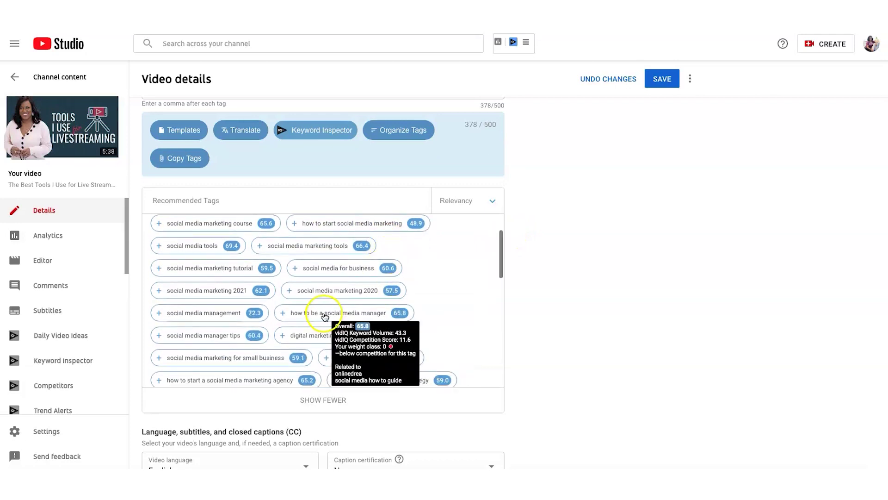
scroll(380, 316, "down", 6)
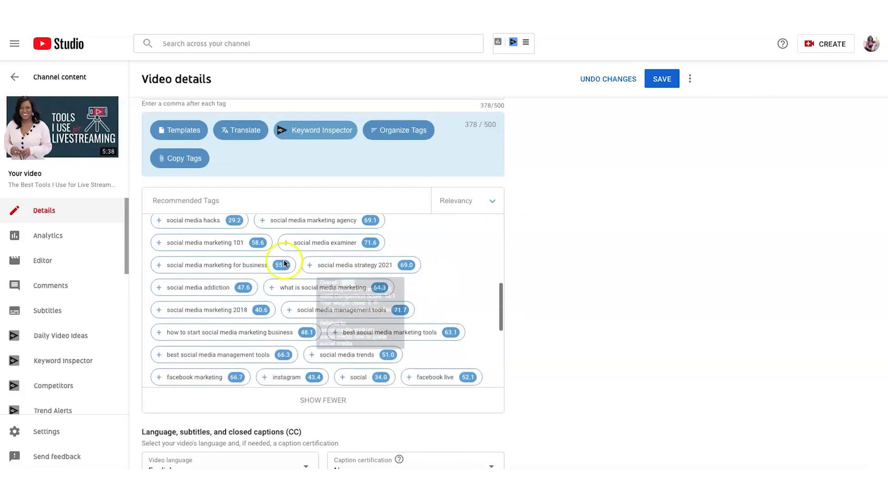
Step: Add the recommended tag 'how to go live on youtube' to the video's tags
mouse_move(194, 322)
scroll(194, 319, "down", 4)
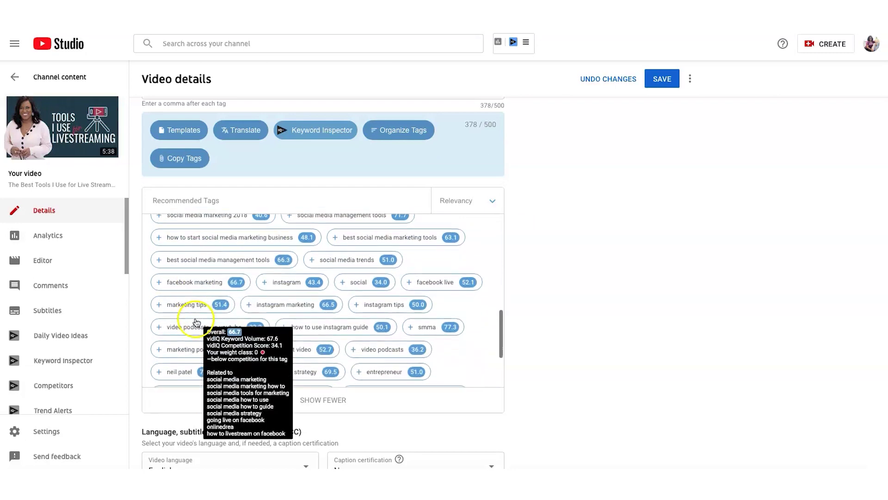
mouse_move(361, 292)
scroll(361, 293, "down", 4)
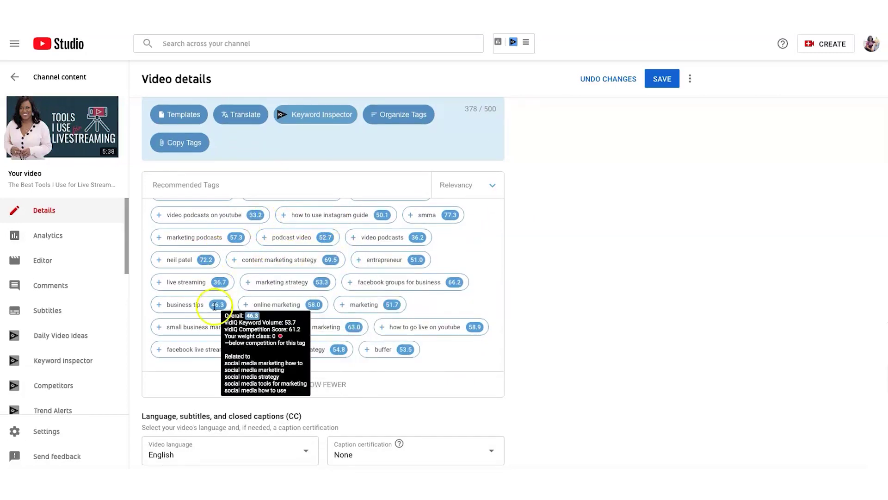
mouse_move(216, 344)
mouse_move(402, 326)
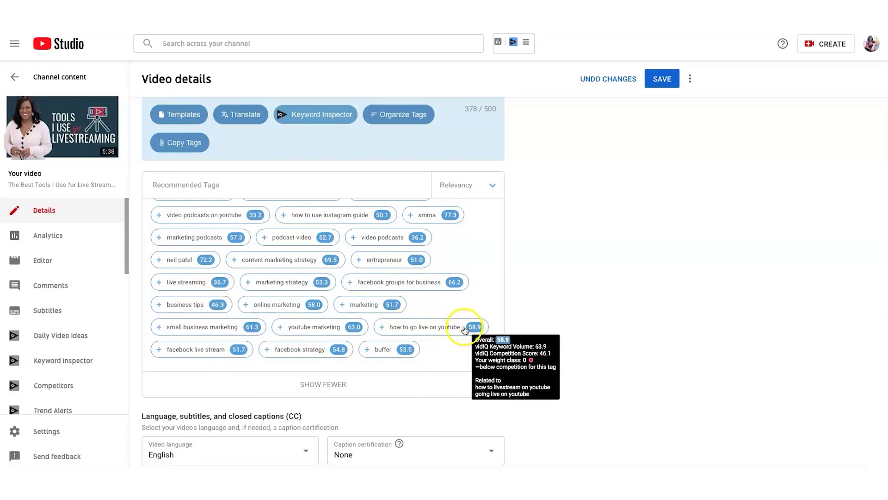
left_click(382, 327)
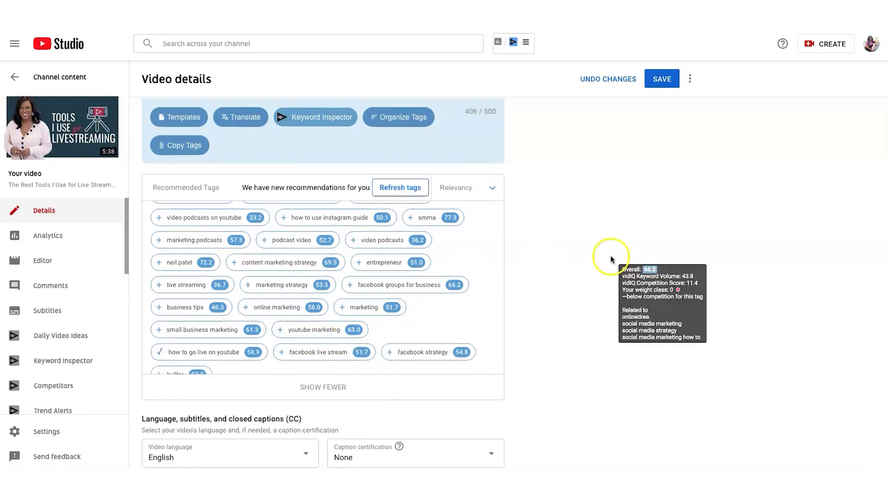
Step: Add 'facebook live stream' from the recommendations and collapse the list, bringing tags to 455/500 characters
scroll(611, 259, "up", 4)
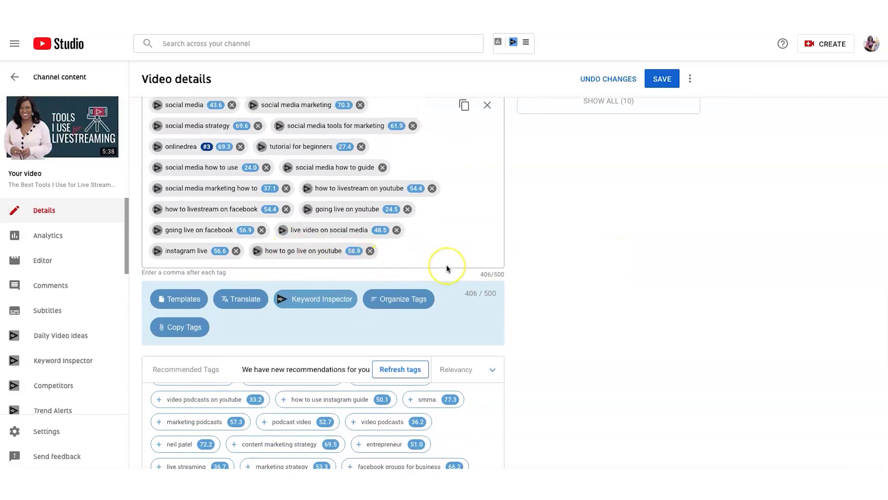
scroll(589, 258, "down", 2)
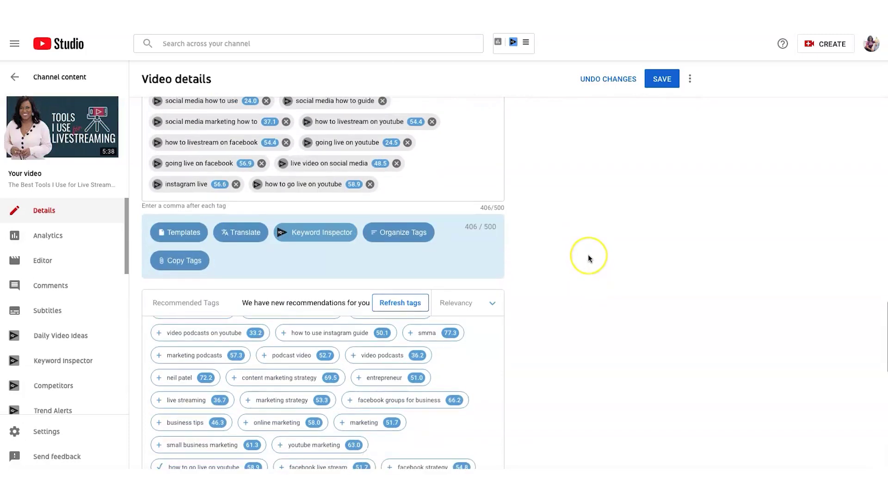
scroll(589, 258, "down", 2)
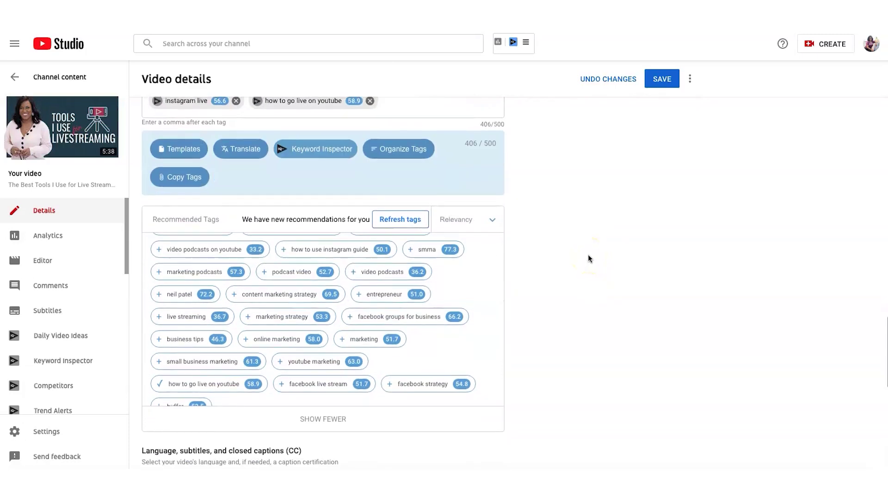
scroll(589, 257, "up", 7)
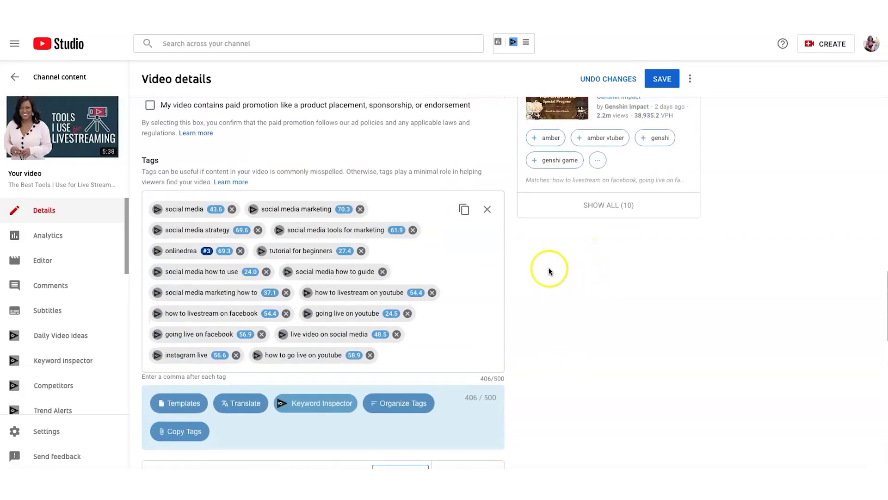
scroll(550, 270, "down", 1)
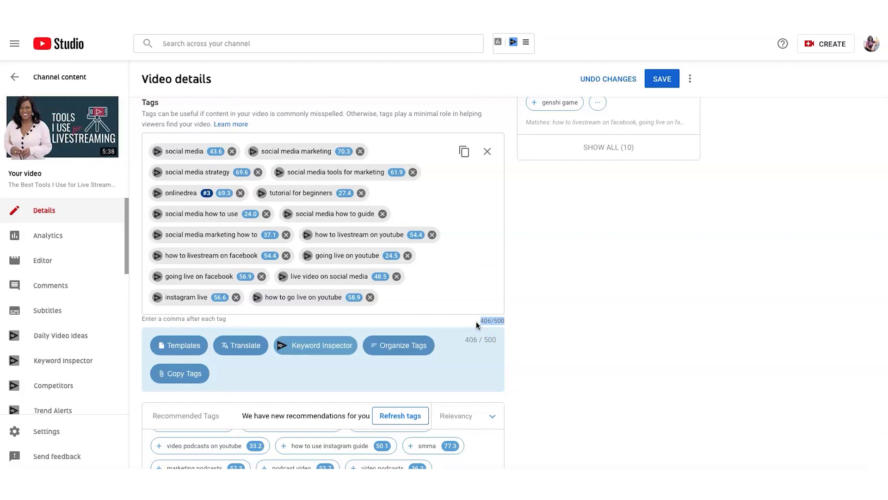
scroll(543, 262, "down", 5)
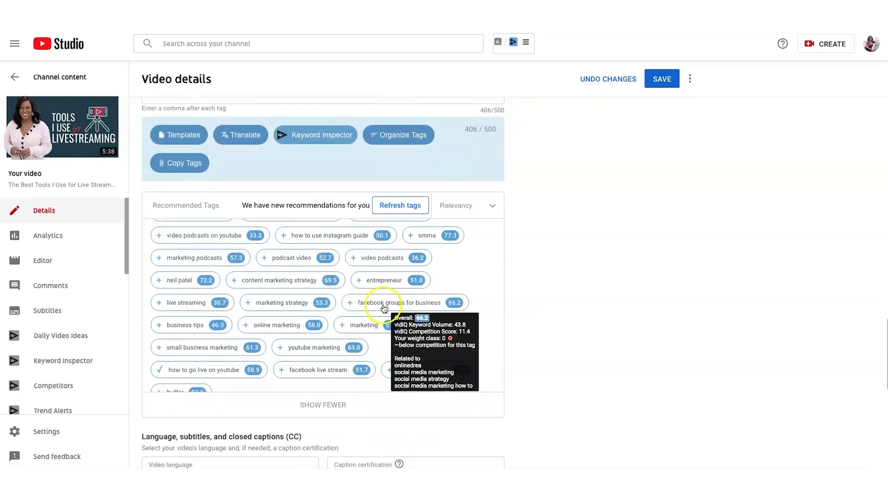
left_click(278, 370)
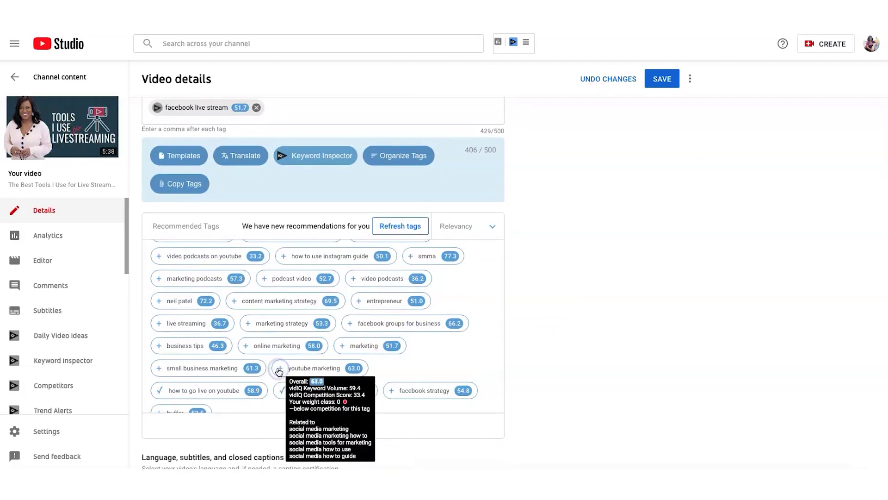
left_click(291, 436)
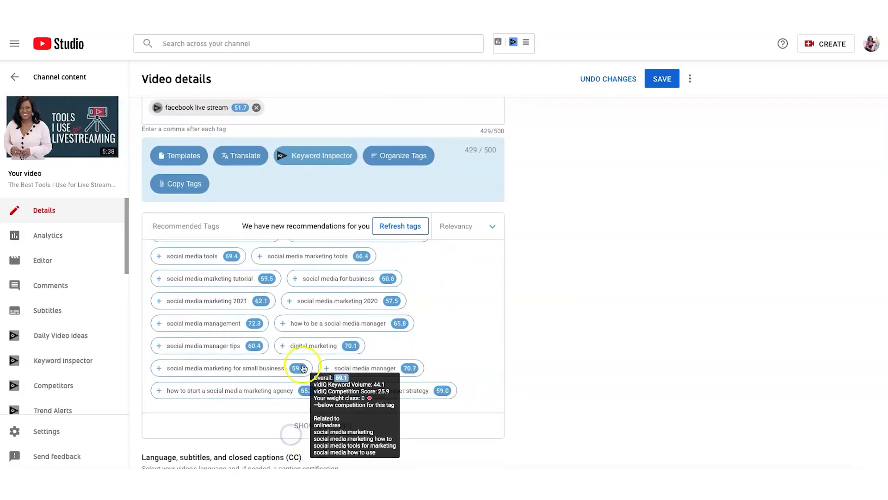
scroll(301, 366, "down", 1)
scroll(312, 339, "up", 3)
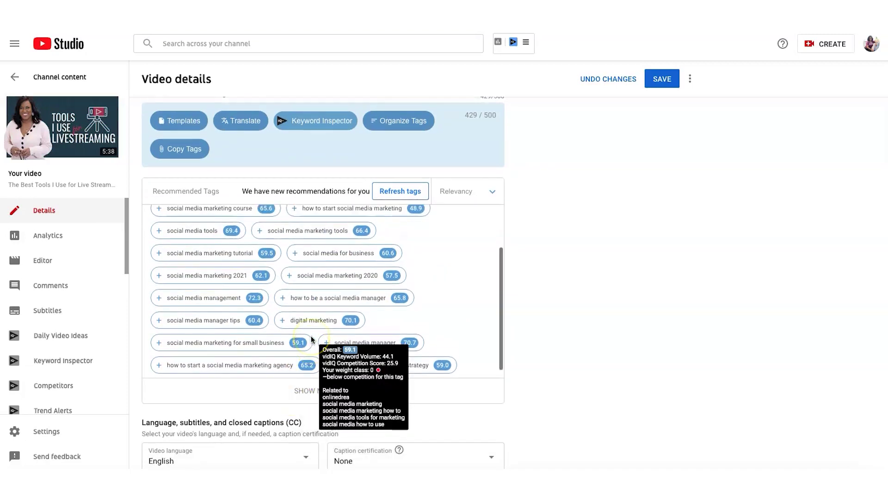
scroll(311, 339, "down", 5)
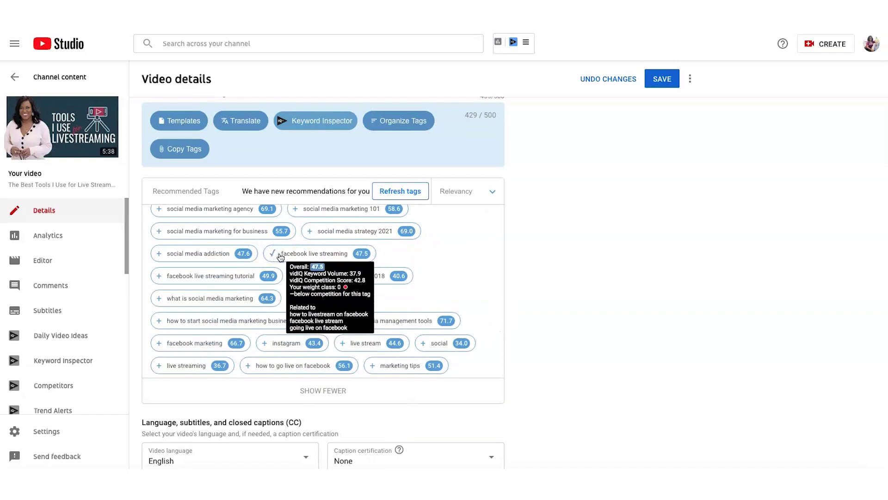
scroll(513, 215, "up", 3)
scroll(513, 214, "up", 10)
scroll(512, 213, "up", 8)
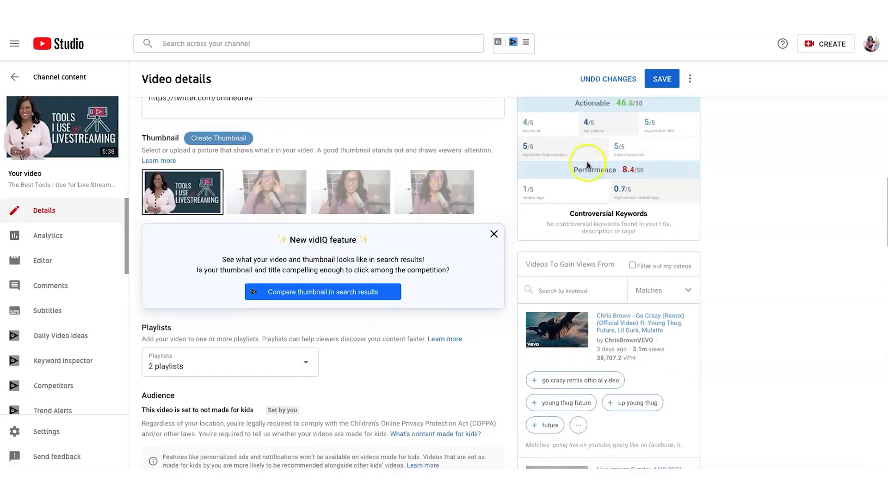
Step: Save the updated tags to the video
left_click(662, 78)
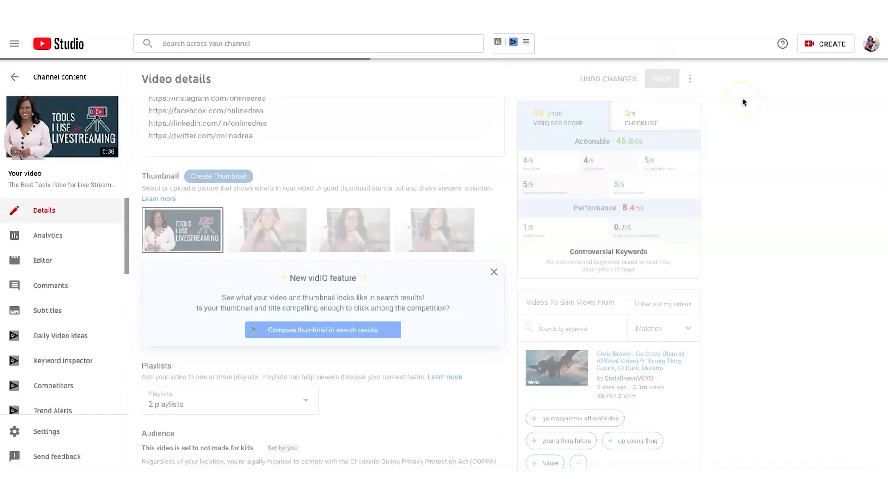
scroll(485, 228, "up", 6)
scroll(507, 224, "down", 8)
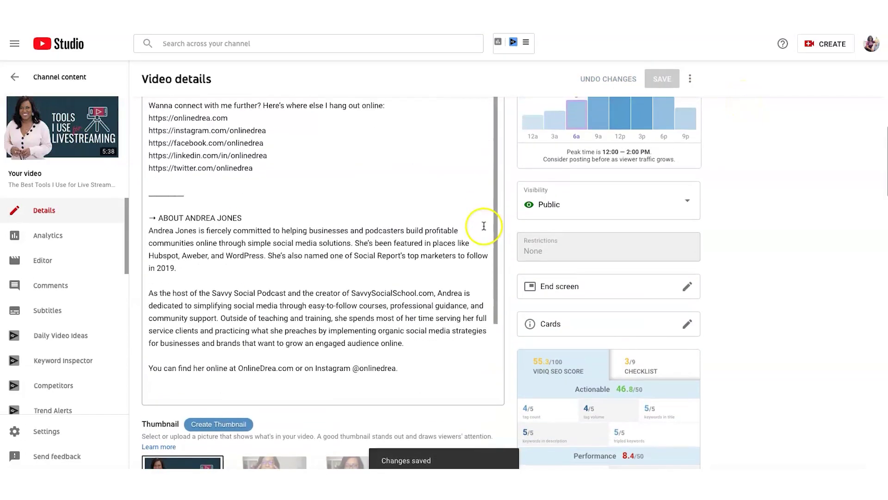
scroll(512, 225, "down", 5)
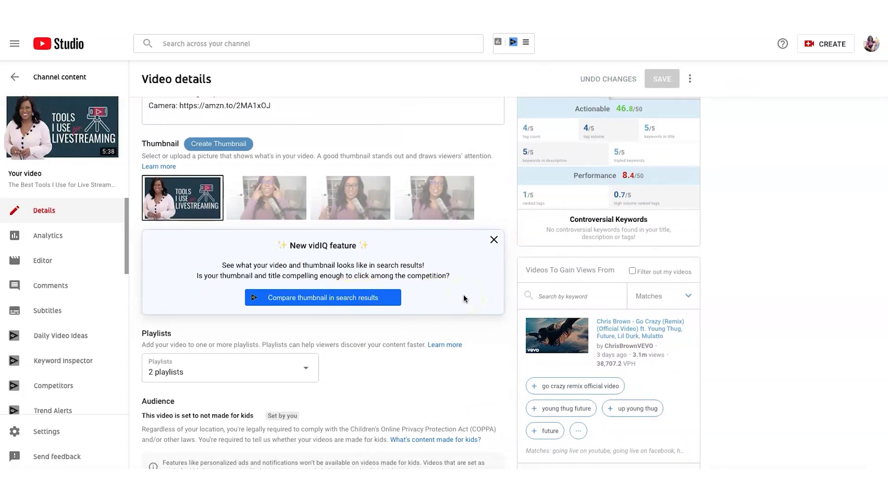
Step: Preview the thumbnail among search results for 'tool for livestreaming', then close the preview
left_click(366, 298)
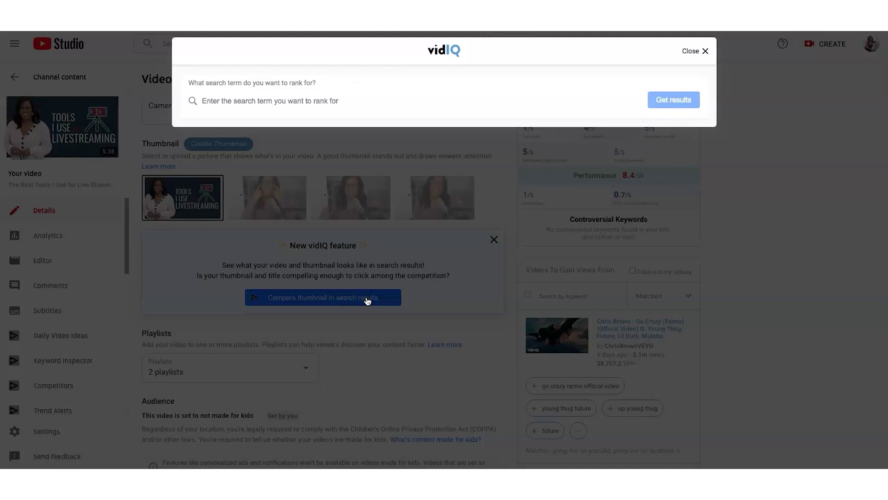
type("tool for livestreaming")
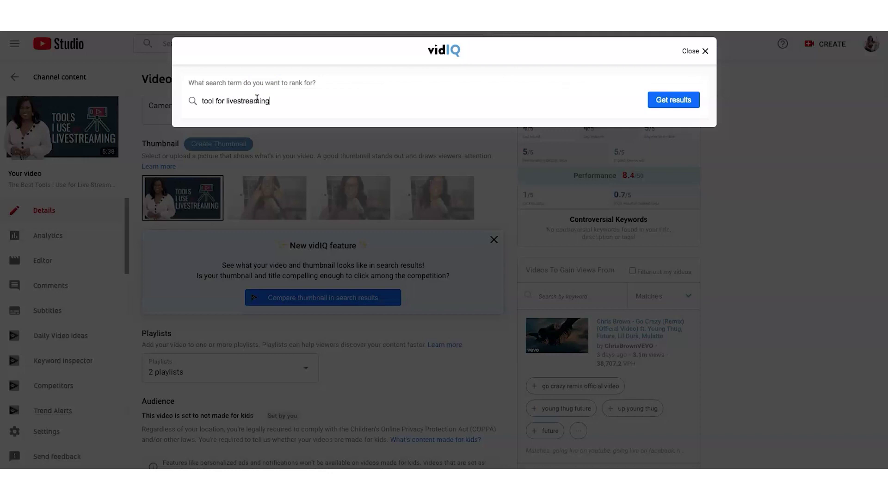
key("Return")
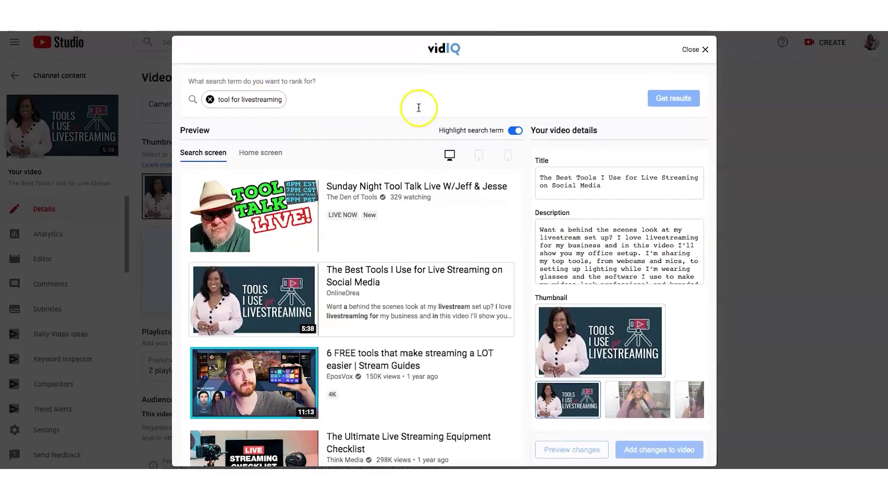
scroll(370, 235, "down", 3)
scroll(370, 233, "down", 3)
scroll(370, 232, "up", 3)
scroll(370, 233, "up", 3)
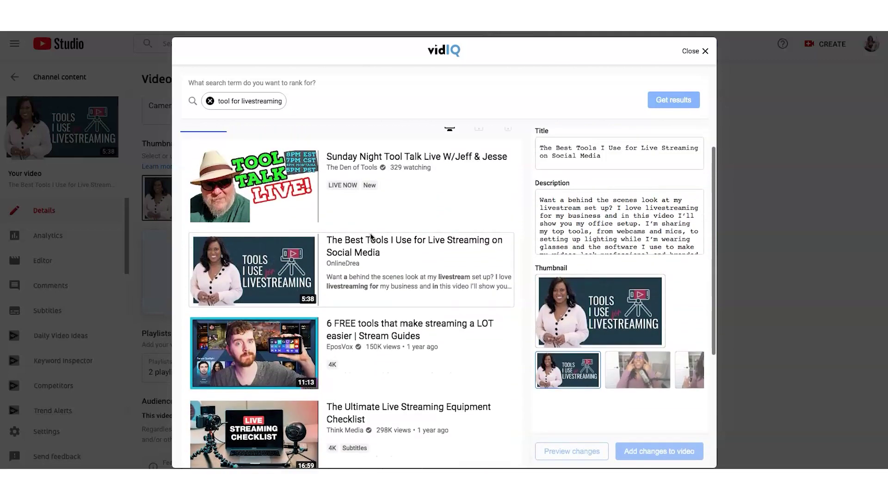
left_click(354, 276)
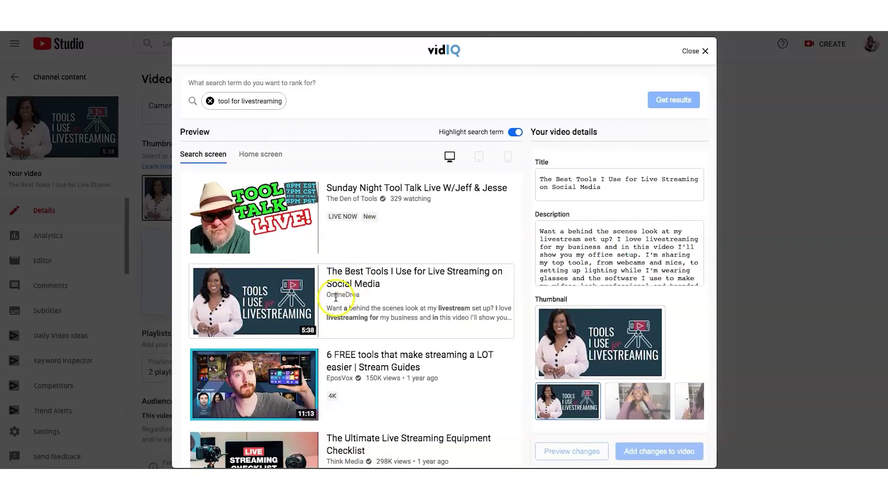
left_click(704, 52)
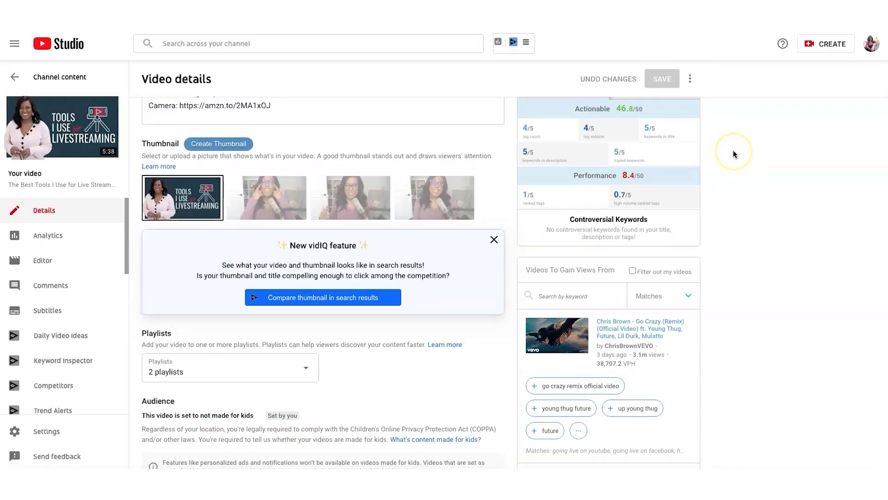
scroll(733, 150, "up", 10)
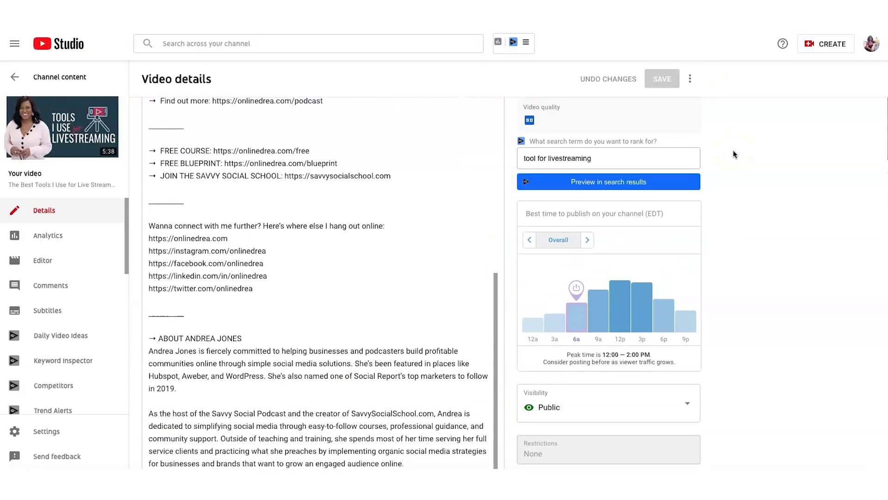
scroll(733, 152, "up", 3)
scroll(734, 153, "down", 5)
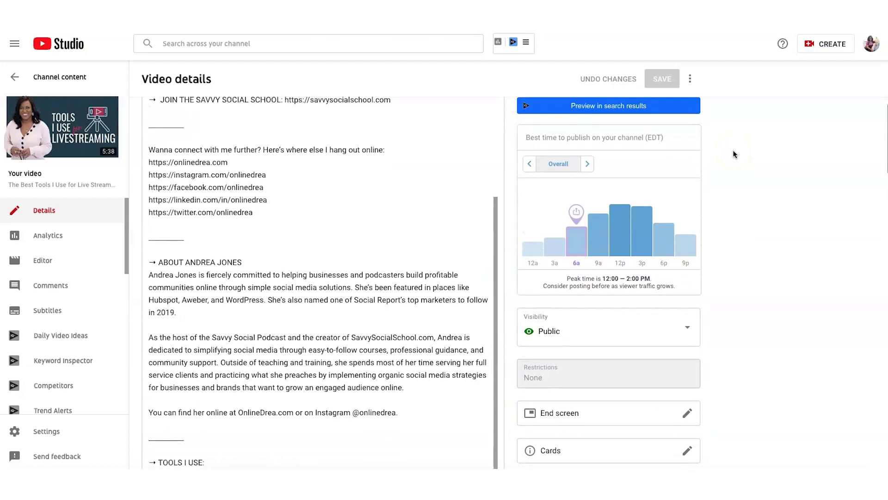
scroll(733, 152, "up", 5)
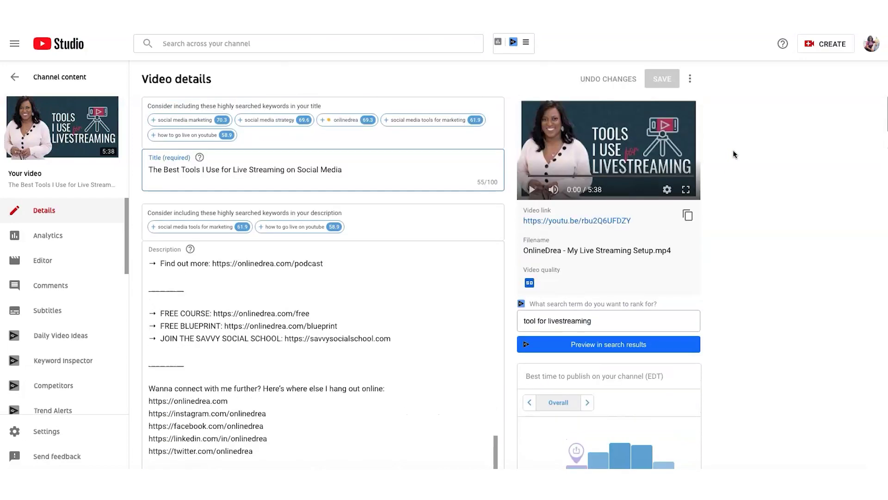
scroll(733, 150, "down", 3)
left_click(650, 179)
left_click(521, 188)
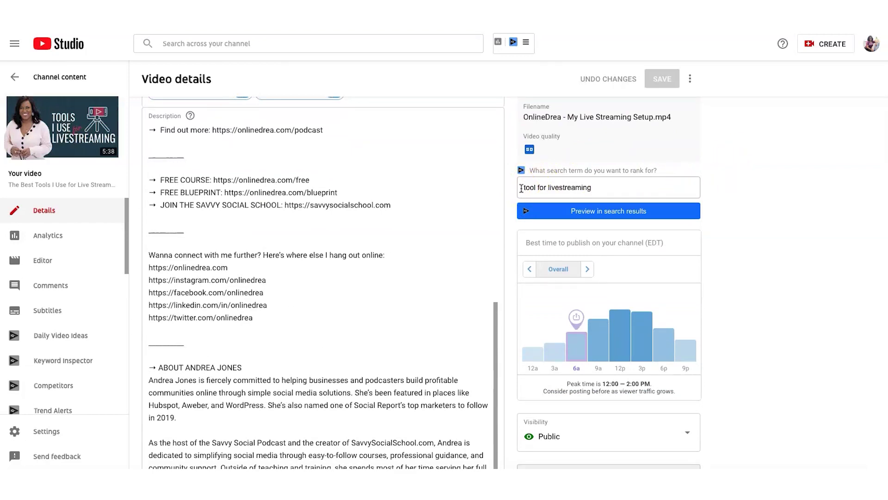
left_click(591, 188)
scroll(591, 188, "down", 2)
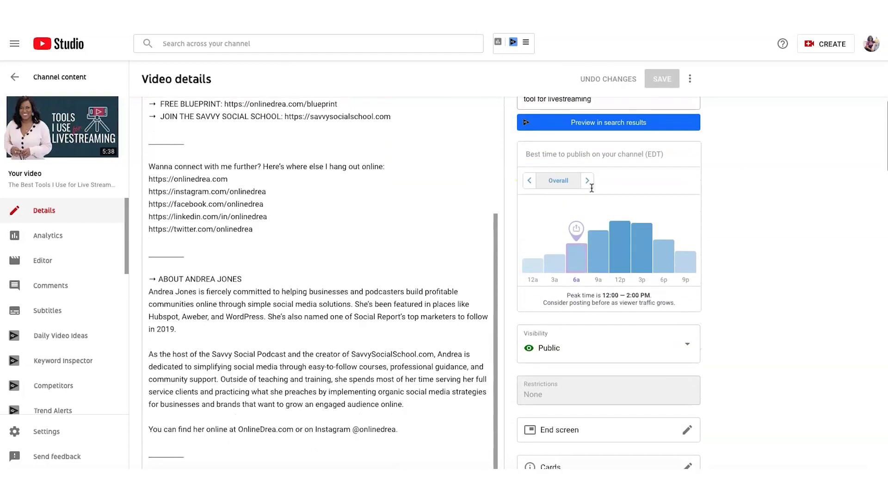
scroll(592, 187, "down", 6)
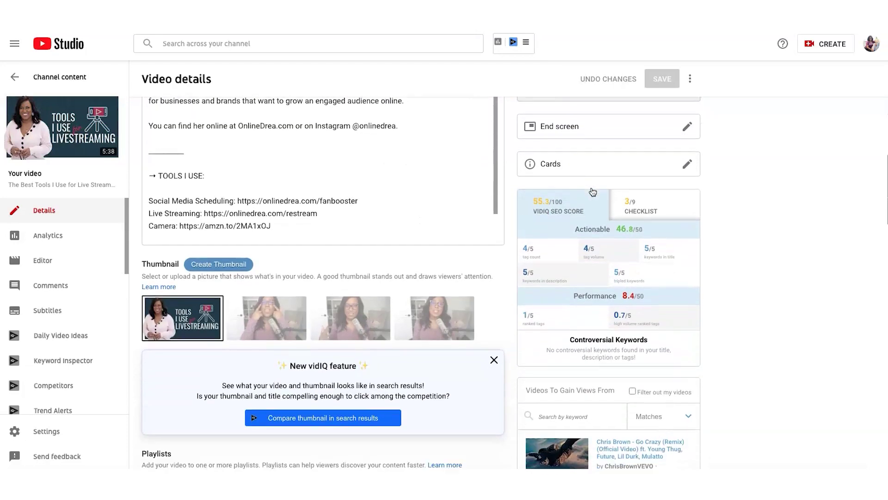
scroll(593, 191, "down", 1)
left_click(589, 190)
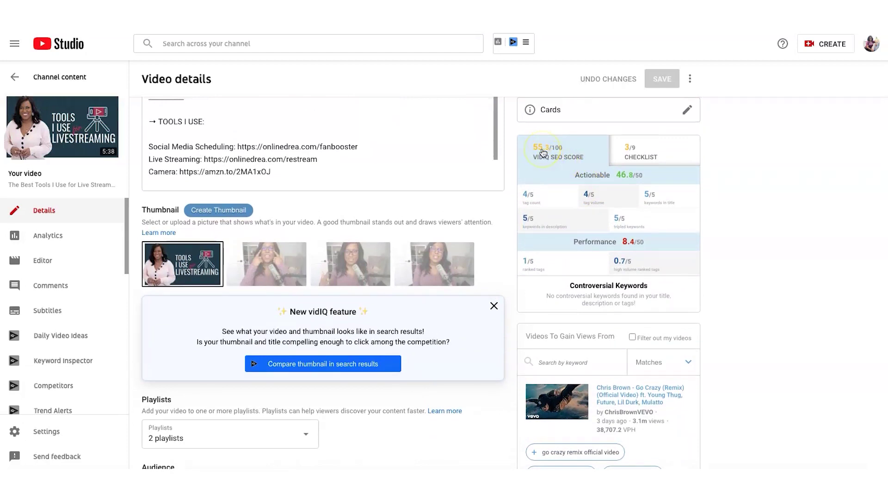
Step: Show the vidIQ CHECKLIST tab listing 3 of 9 passed items: end screen, playlist, public
left_click(647, 154)
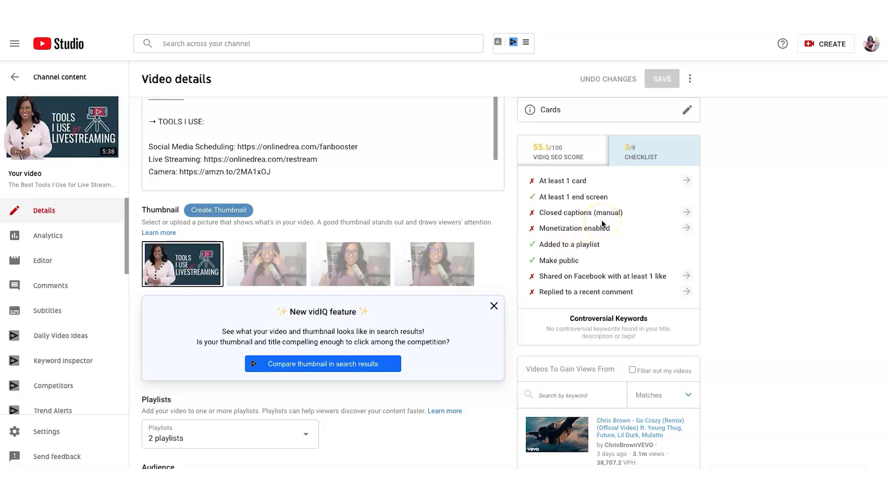
Step: Return to the 55.3/100 vidIQ SEO score and inspect the Actionable and Performance score cells
left_click(596, 158)
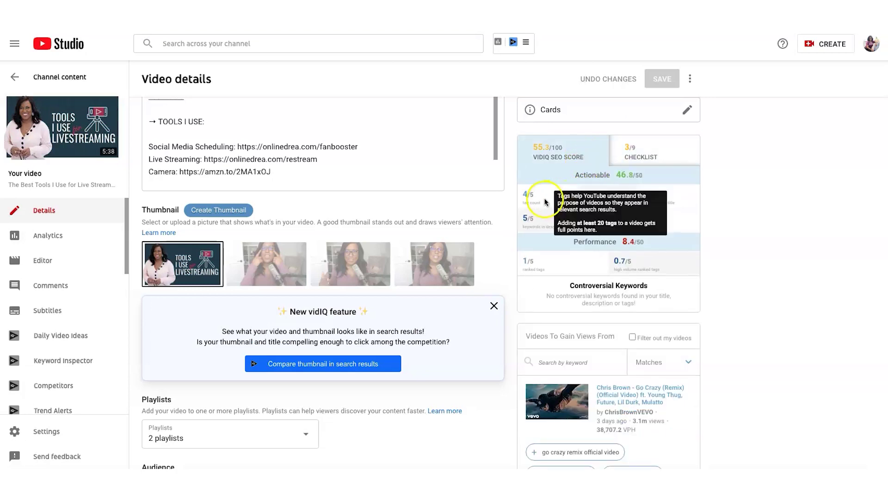
mouse_move(664, 206)
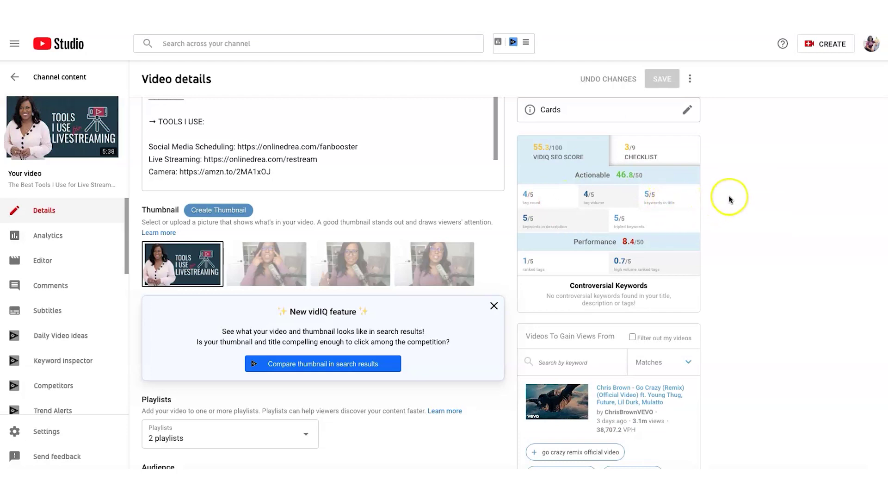
scroll(731, 198, "down", 1)
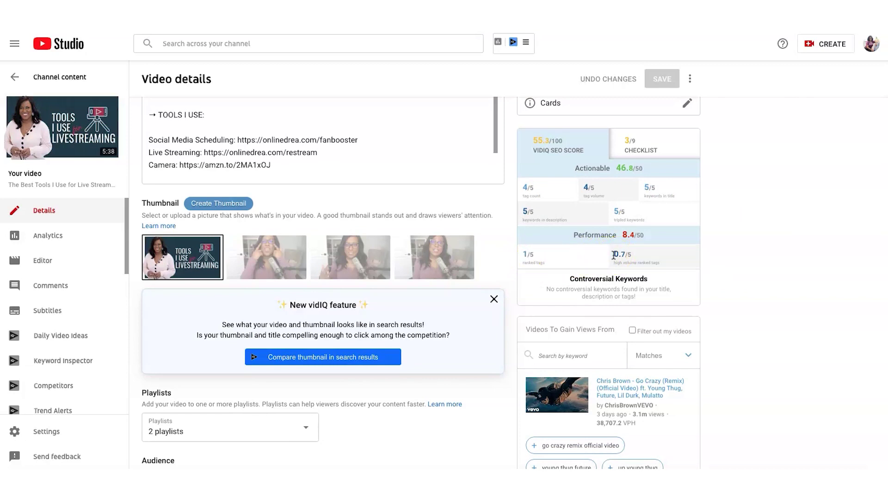
left_click_drag(614, 255, 633, 254)
mouse_move(562, 188)
left_click(561, 253)
scroll(732, 228, "up", 1)
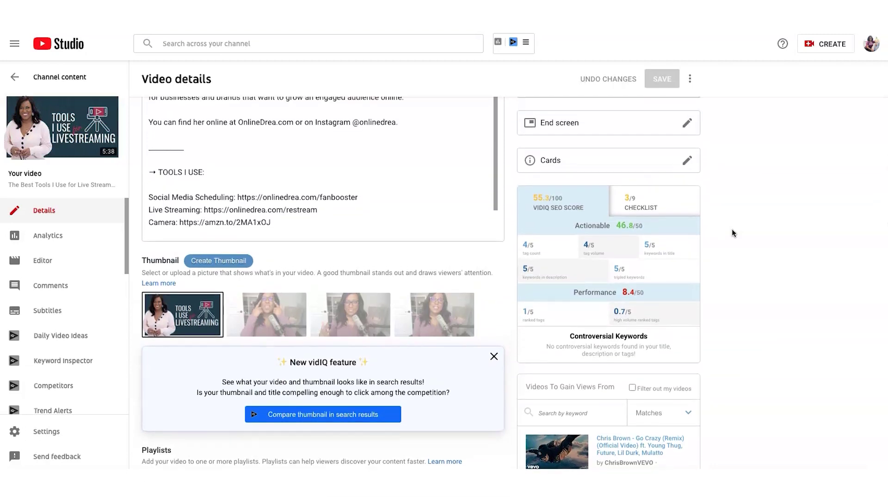
scroll(732, 228, "down", 1)
left_click(543, 159)
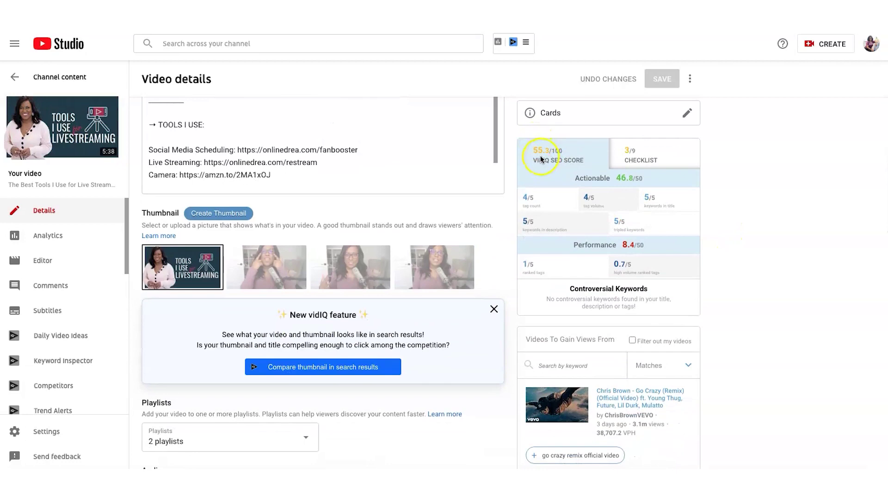